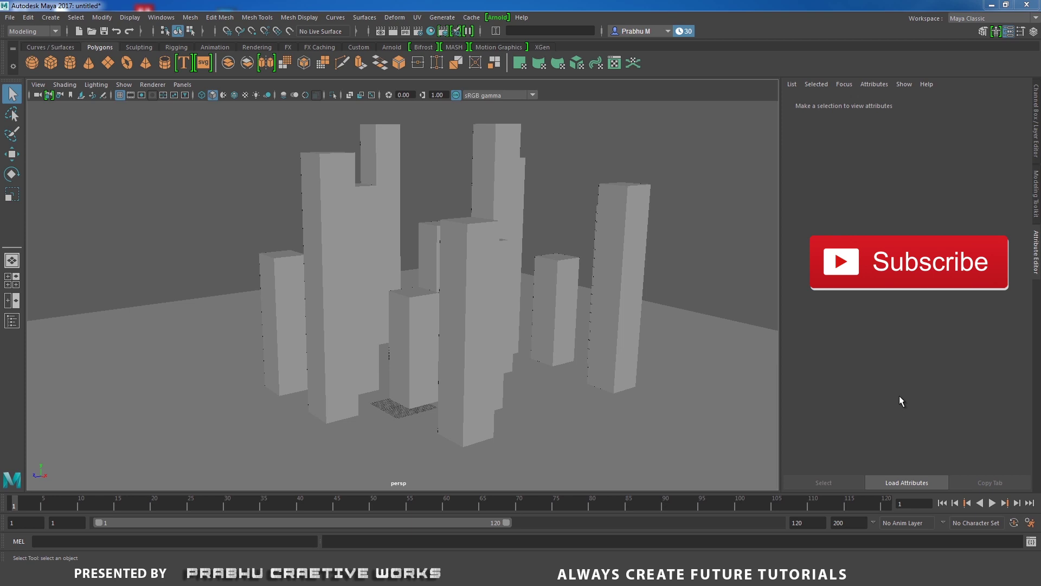
alt+drag(497, 247, 347, 215)
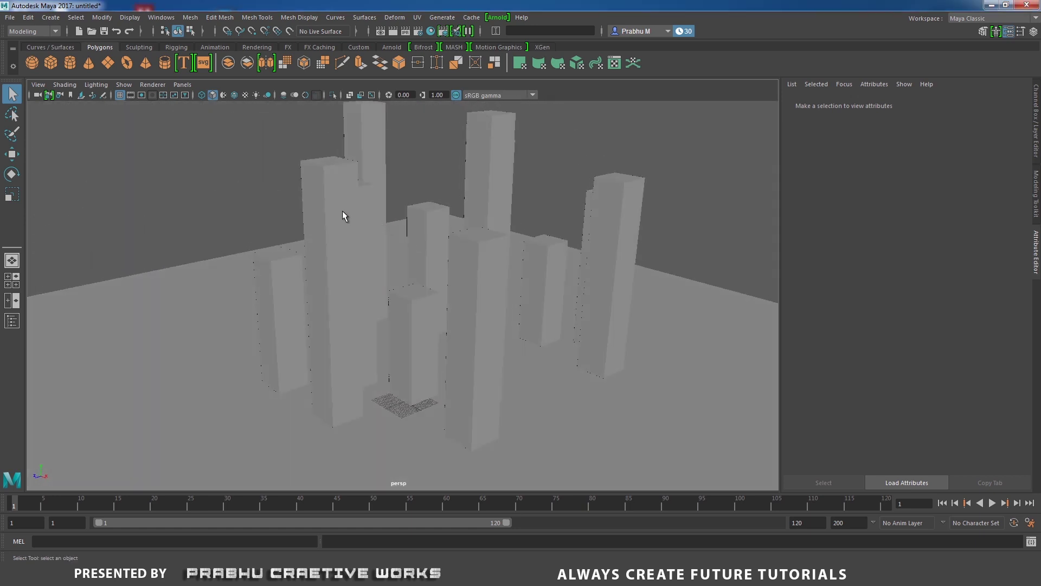
click(347, 215)
alt+drag(356, 175, 381, 146)
click(507, 166)
click(598, 191)
alt+drag(599, 191, 567, 228)
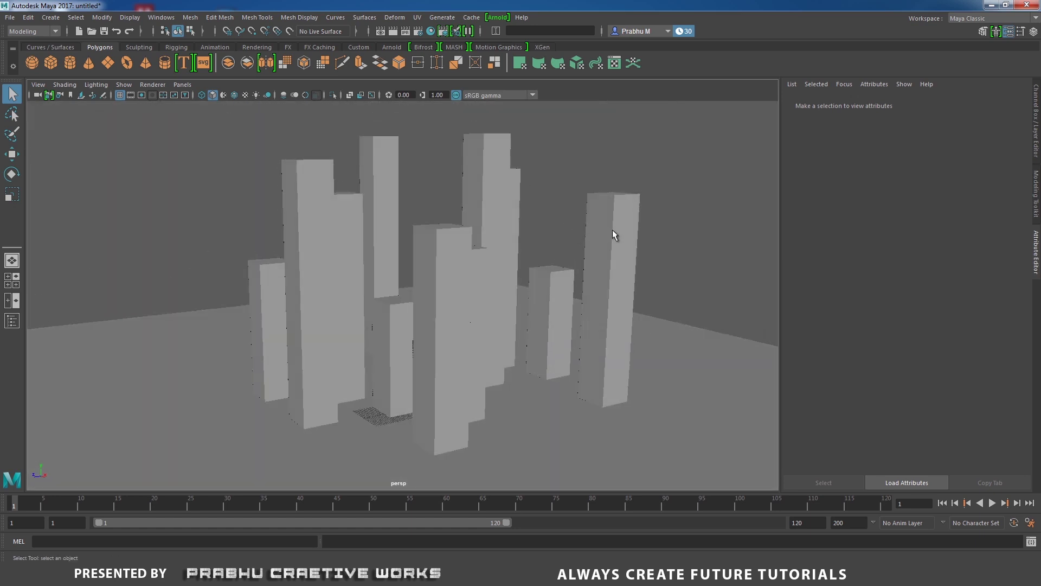
Step: Open the Arnold RenderView, hide its snapshot area, enlarge the window and move it lower over the viewport
click(498, 17)
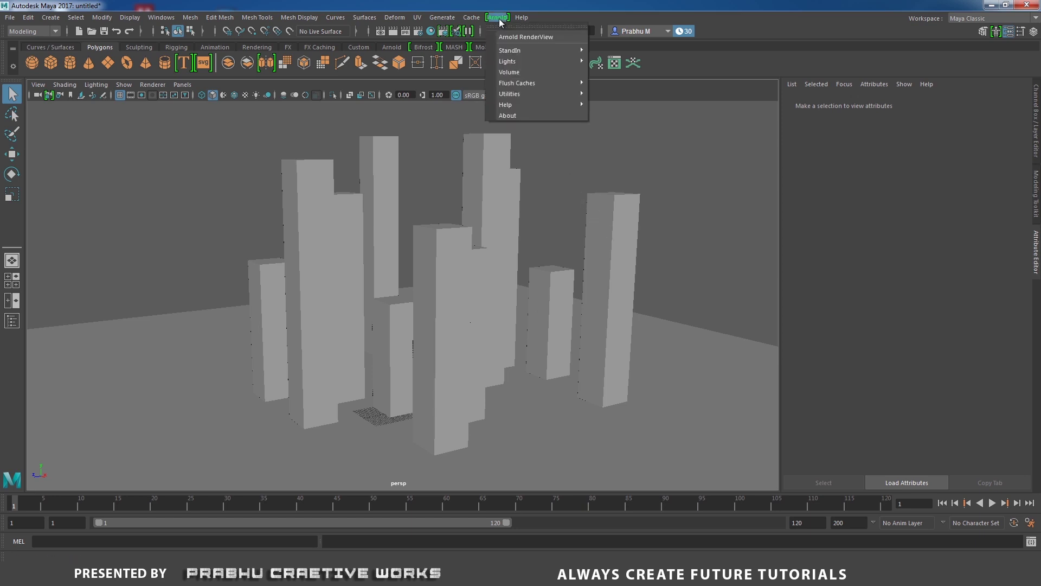
click(517, 37)
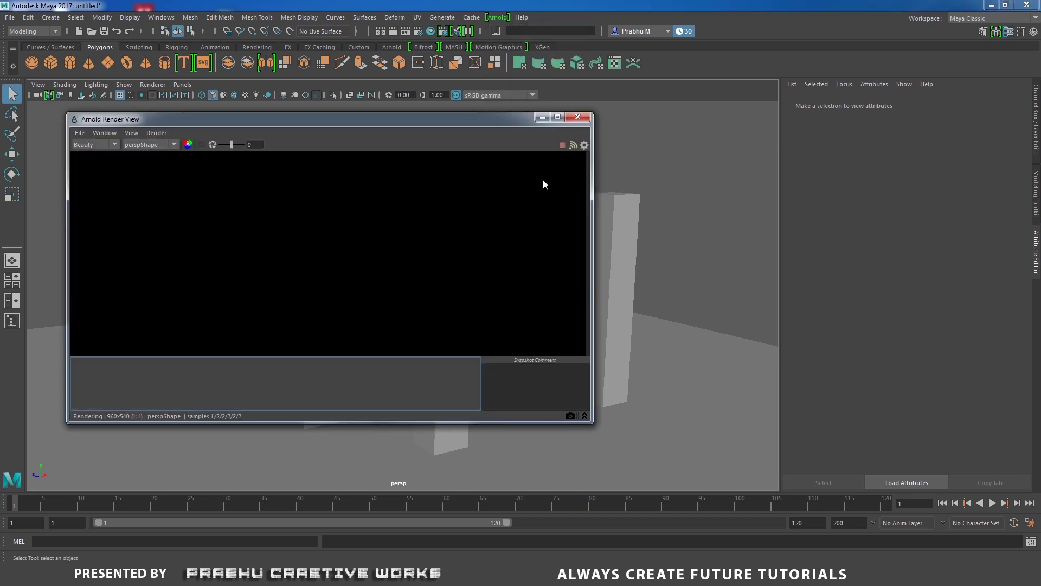
click(584, 415)
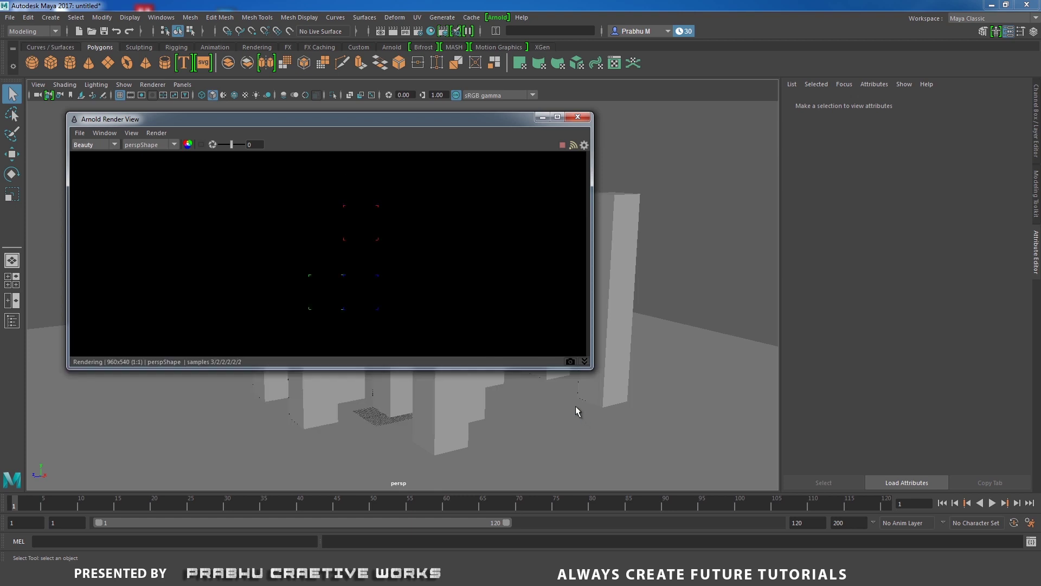
drag(508, 367, 508, 475)
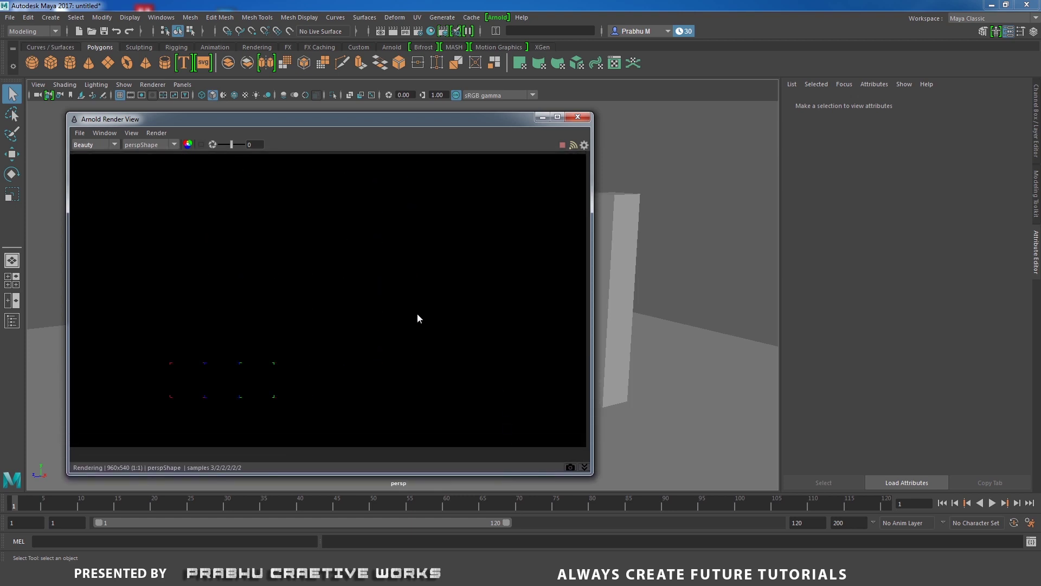
drag(418, 119, 387, 190)
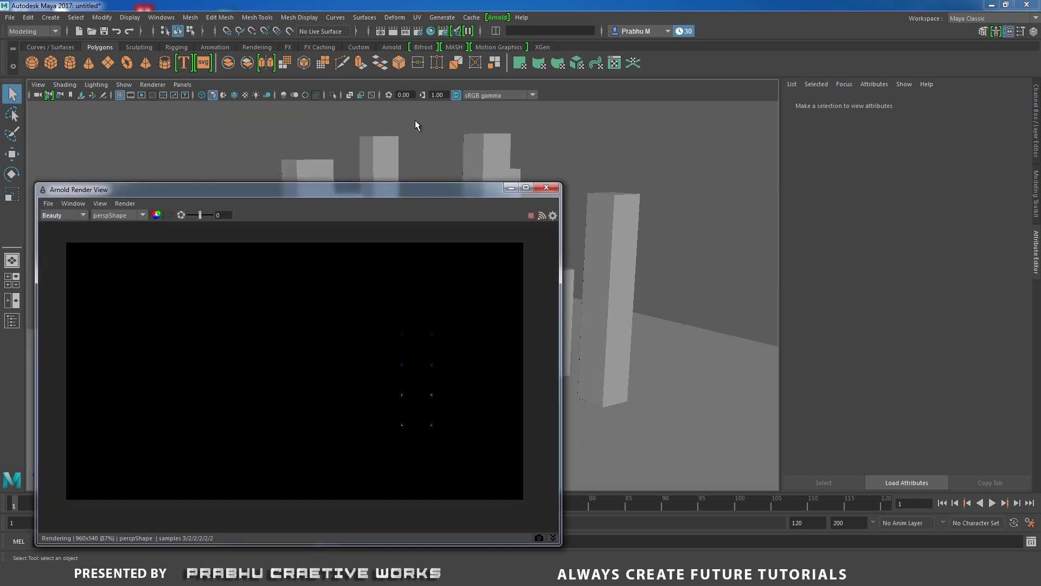
Step: Add an Arnold skydome light to illuminate the city block scene
click(498, 17)
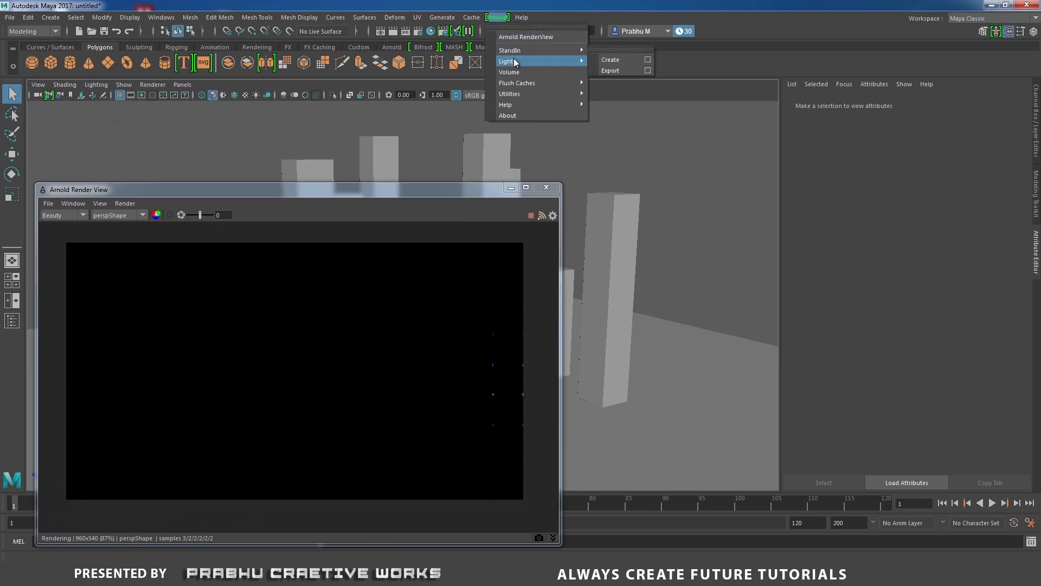
mouse_move(513, 60)
click(632, 82)
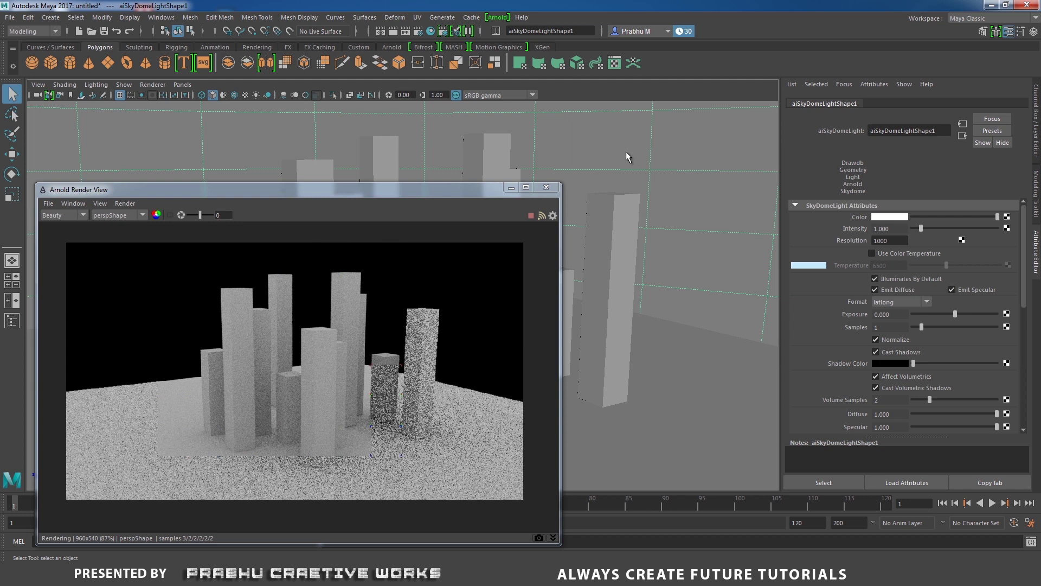
Step: Examine the background and atmosphere slots in the Environment section of the Arnold render settings
click(420, 31)
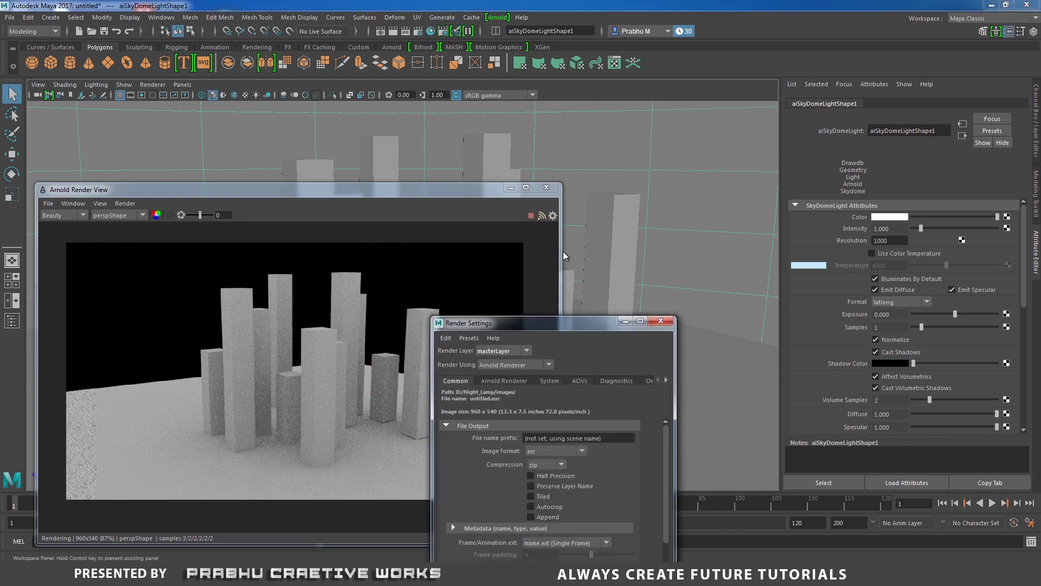
drag(571, 326, 578, 130)
click(513, 188)
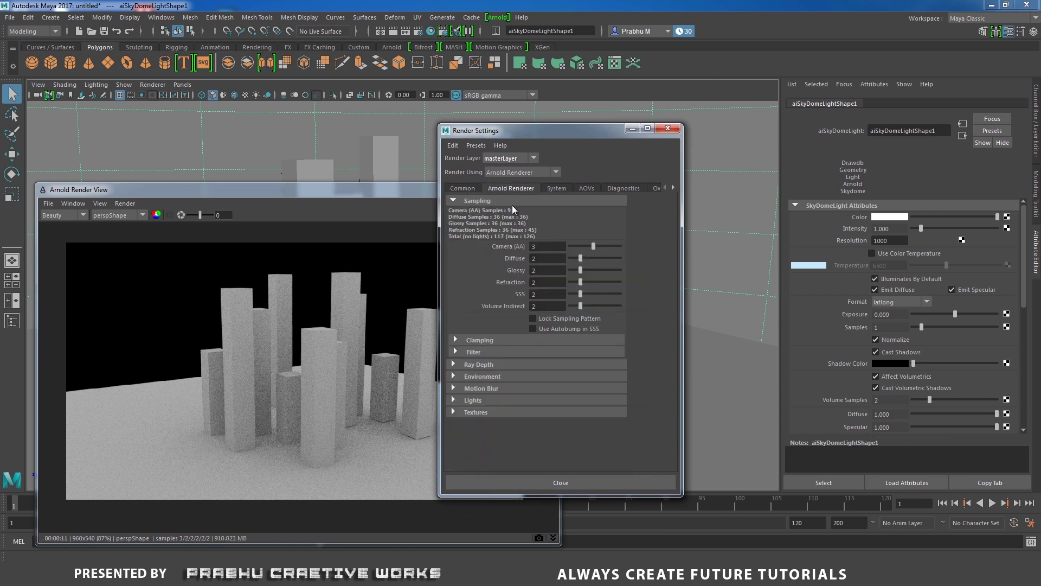
click(479, 378)
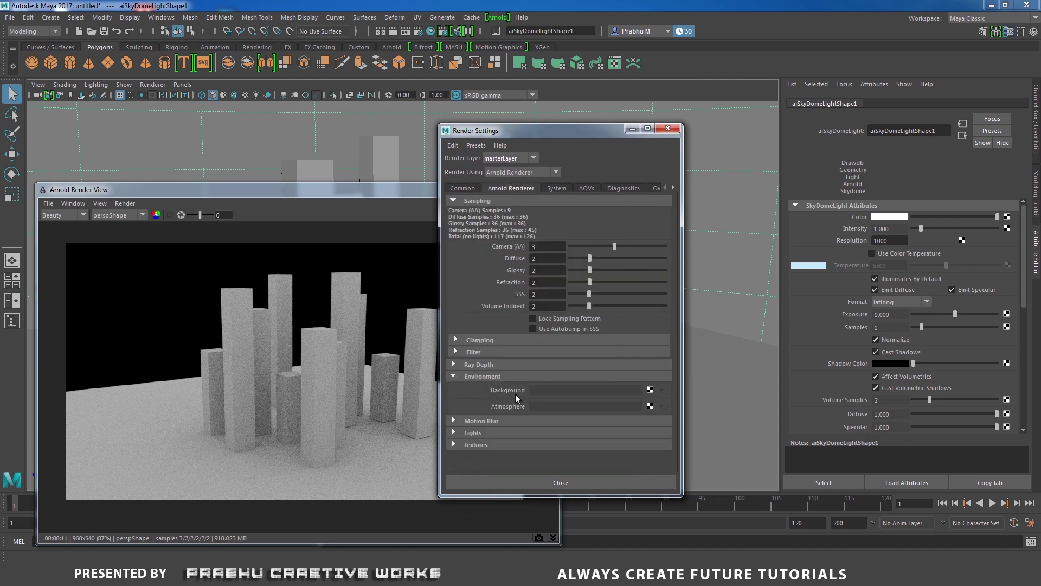
click(662, 129)
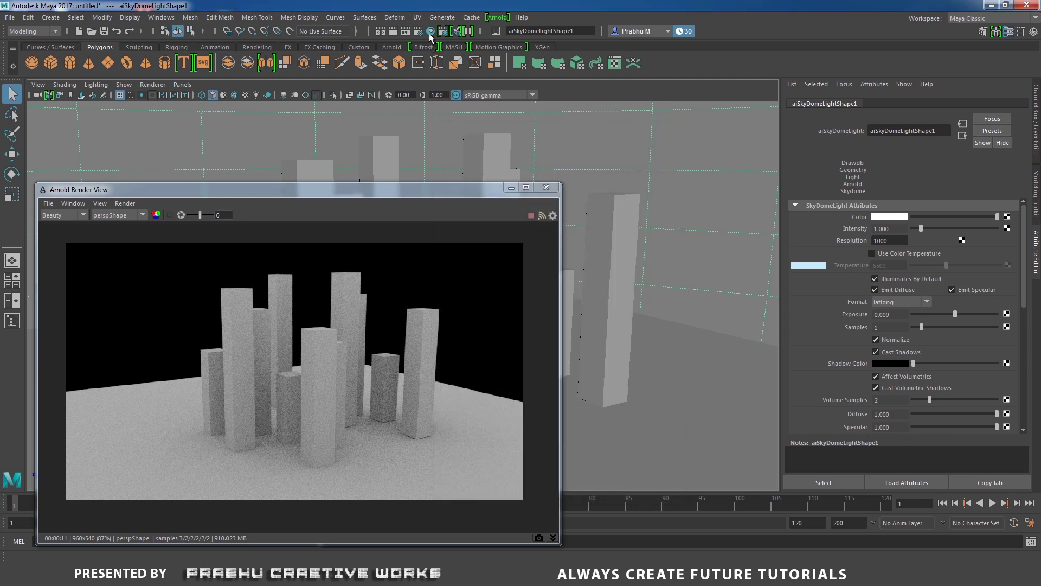
Step: Create an aiPhysicalSky texture node in the Hypershade and close the Hypershade
click(431, 31)
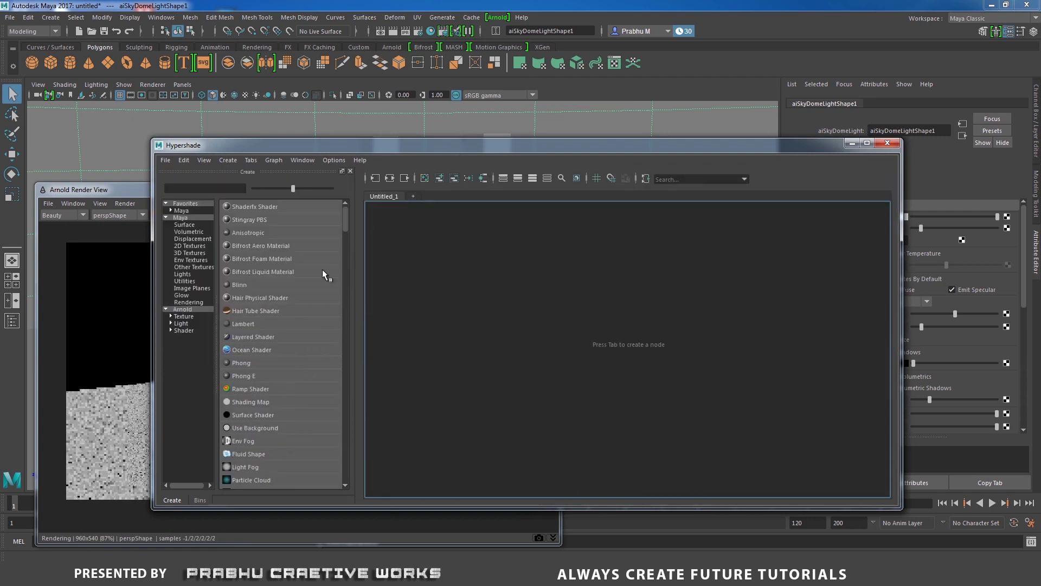
click(183, 310)
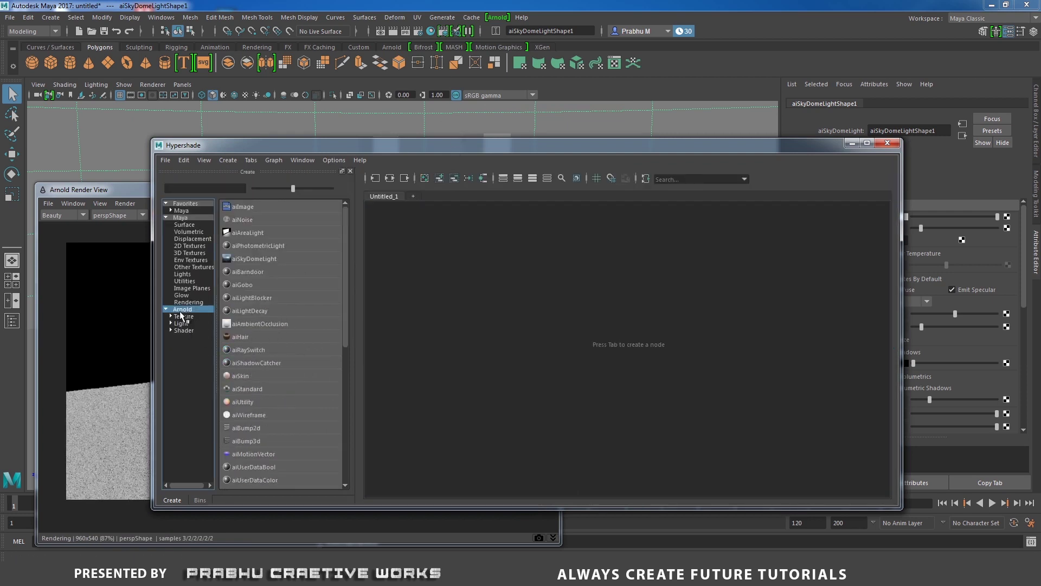
click(182, 317)
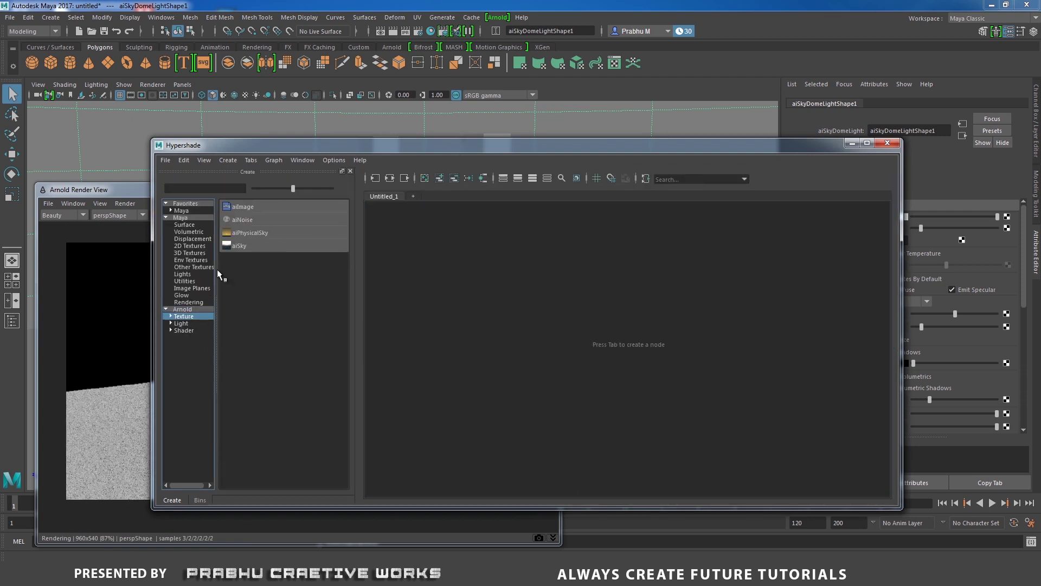
middle_drag(254, 238, 241, 239)
click(242, 233)
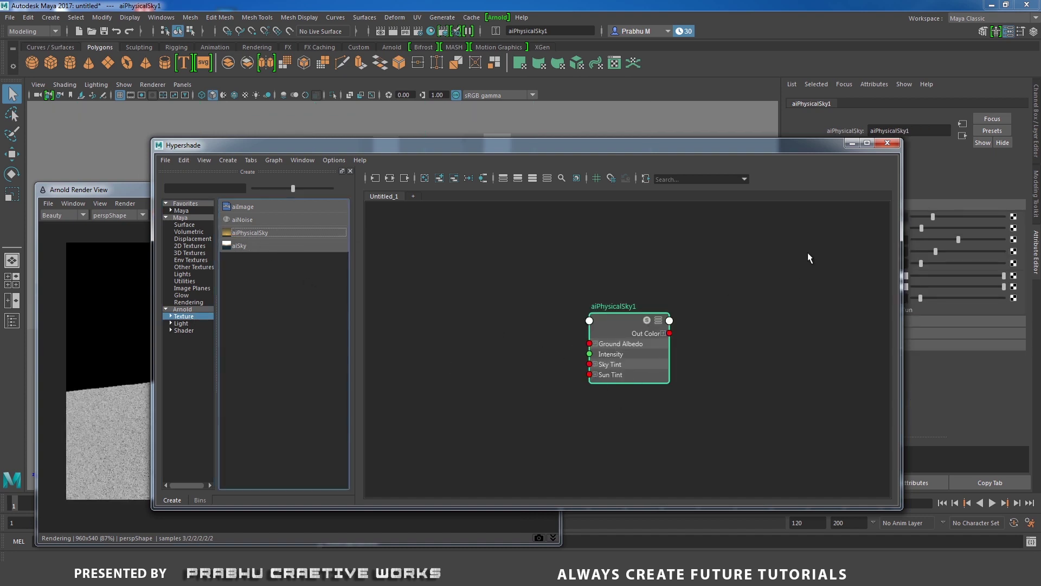
click(892, 145)
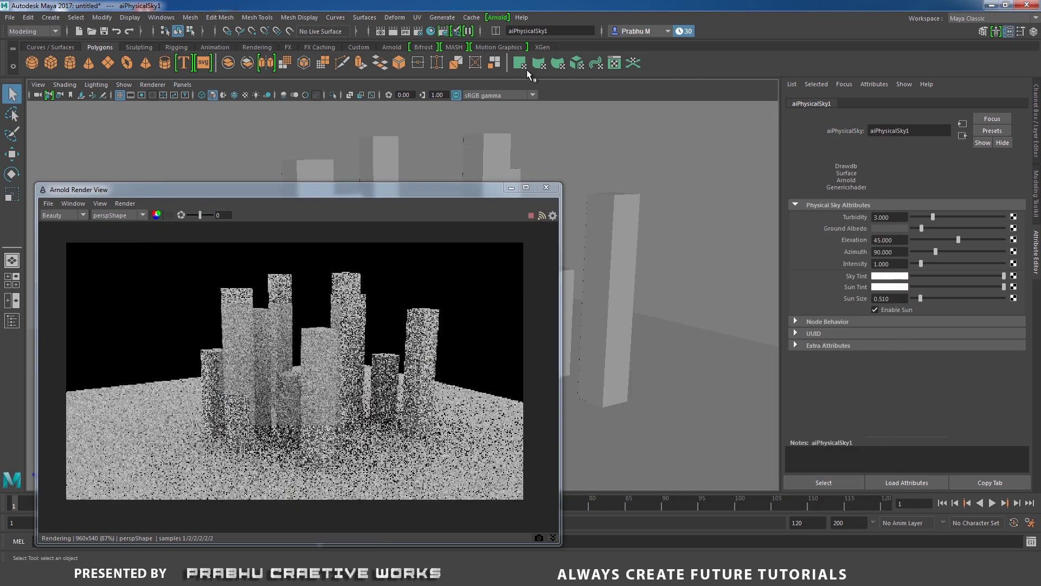
Step: Assign aiPhysicalSky1 as the environment background in the Arnold render settings and close them
click(420, 31)
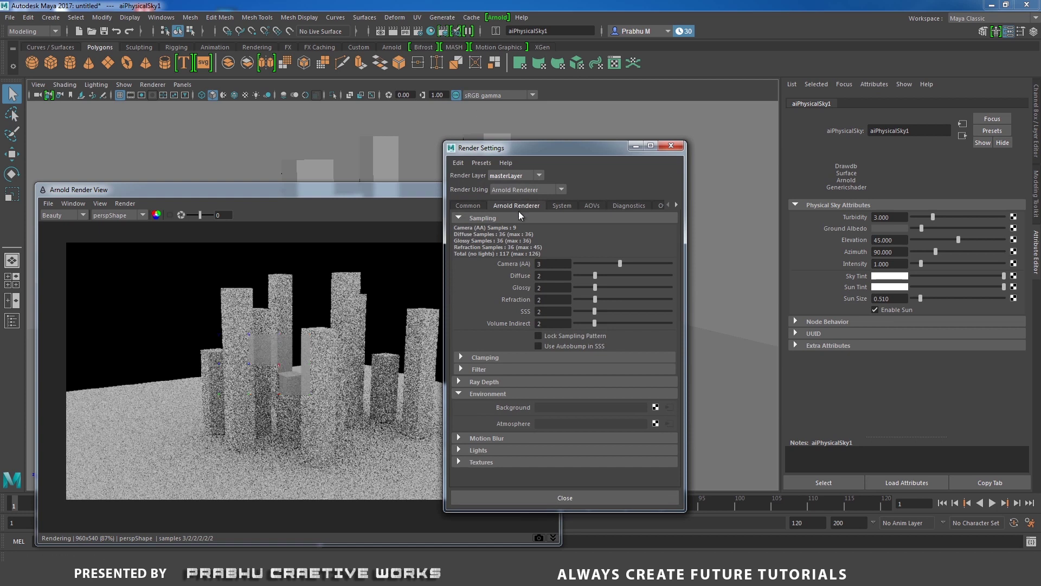
click(455, 394)
click(505, 392)
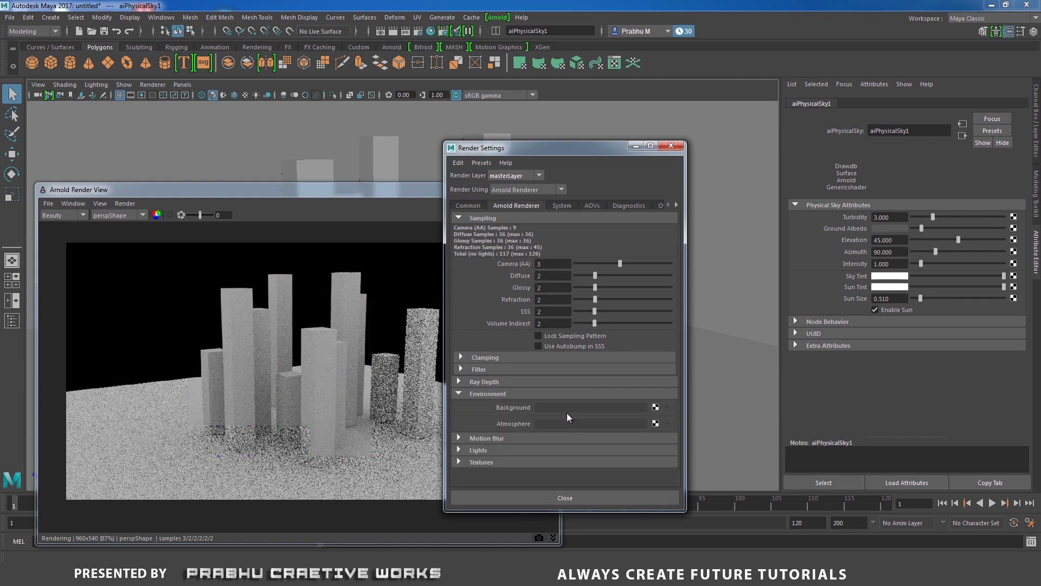
click(656, 407)
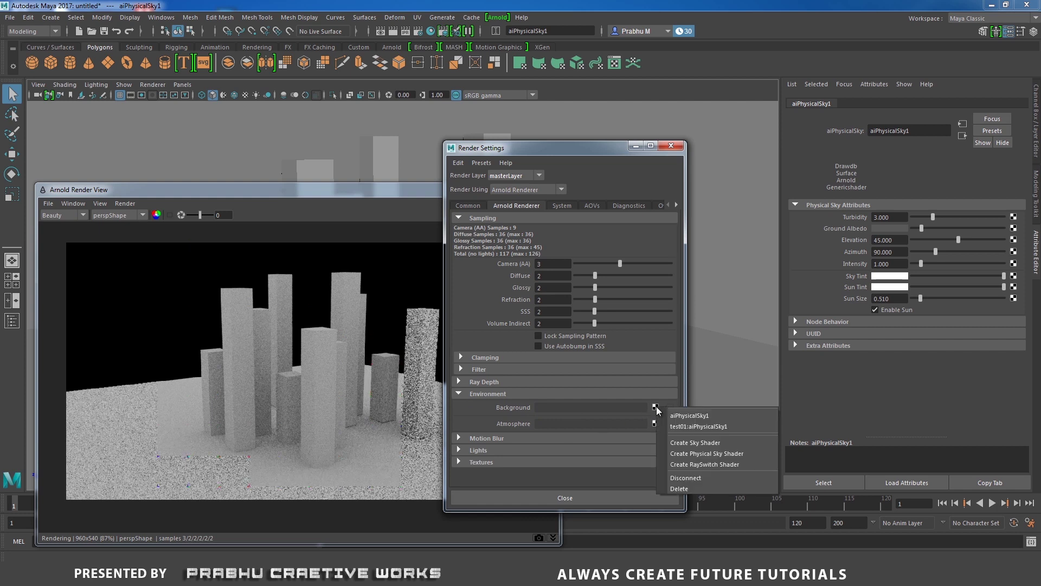
click(697, 416)
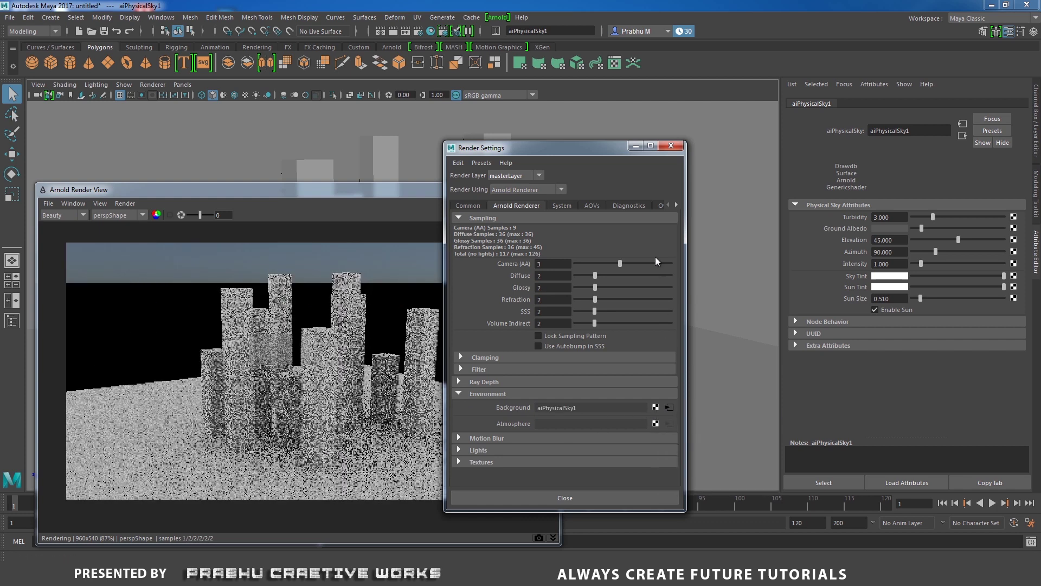
click(671, 145)
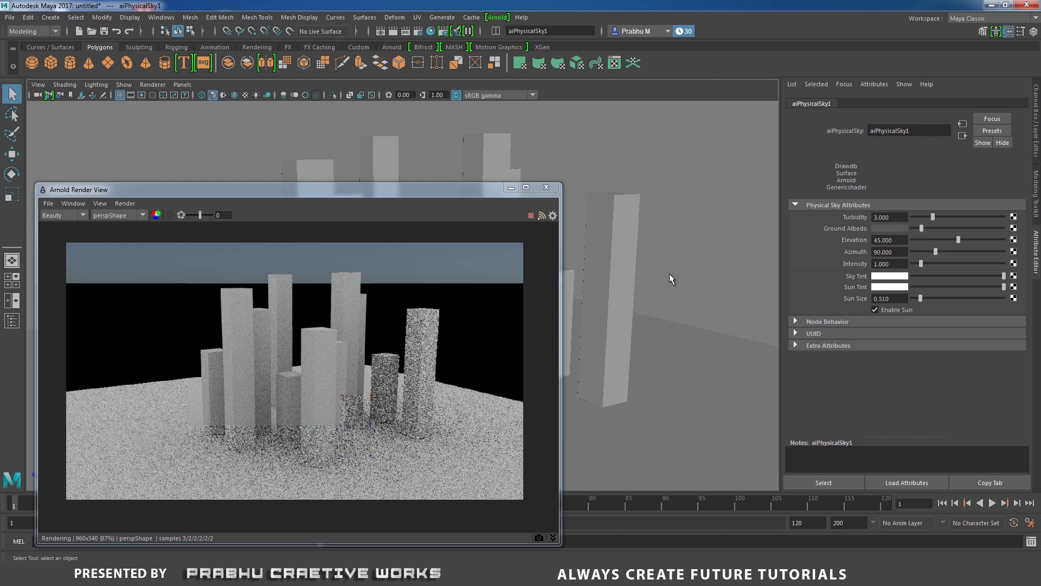
Step: Reframe the towers from a lower camera angle and store a snapshot of the physical sky render
mouse_move(683, 267)
alt+mouse_down()
mouse_move(651, 241)
mouse_move(673, 248)
mouse_move(703, 286)
mouse_move(695, 268)
alt+mouse_up()
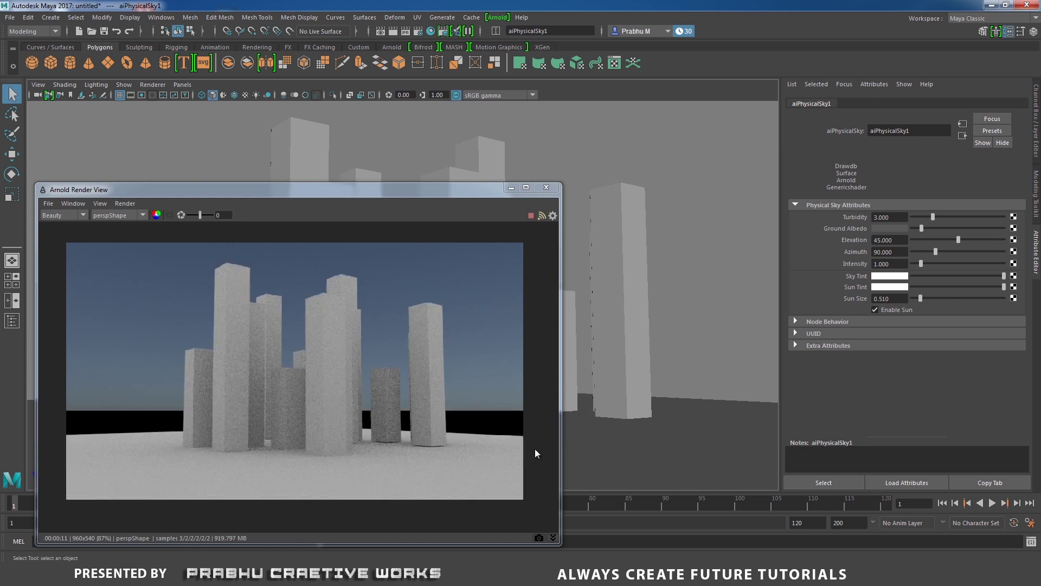
click(540, 537)
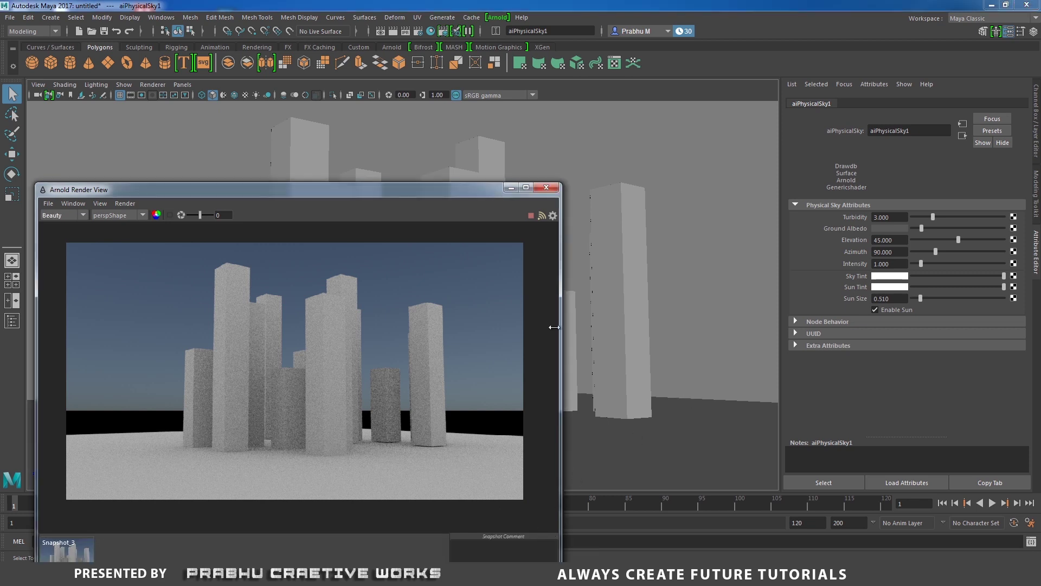
drag(456, 193, 484, 149)
Step: Create an aiFog shader as the environment atmosphere in the Arnold render settings and close them
click(420, 32)
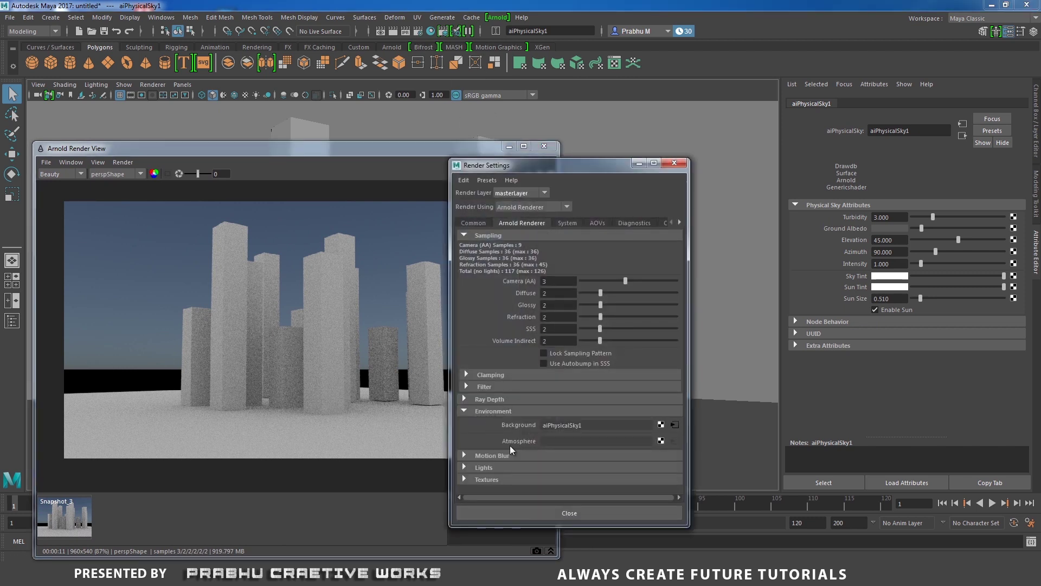
click(660, 440)
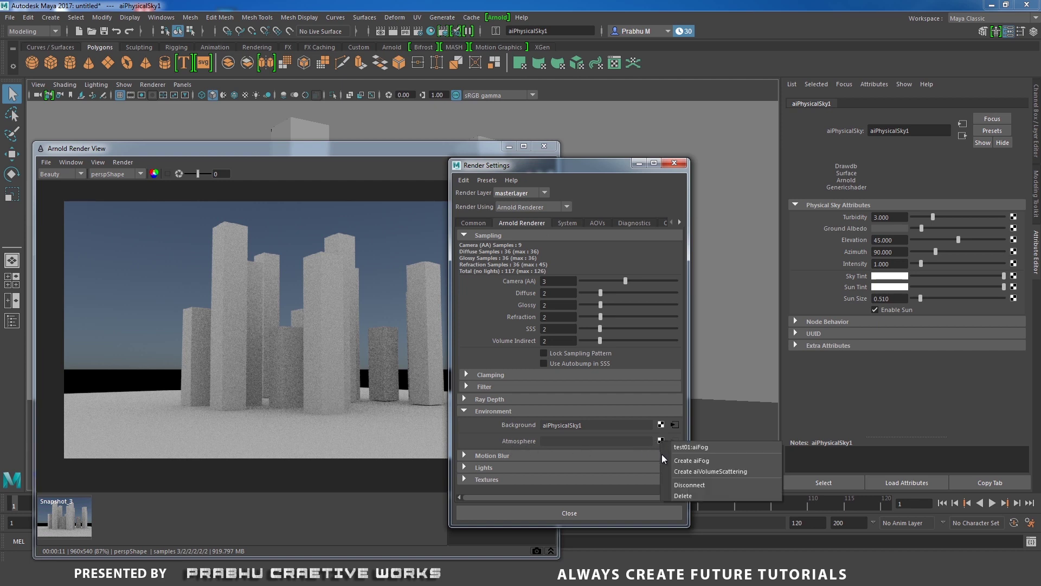
click(701, 460)
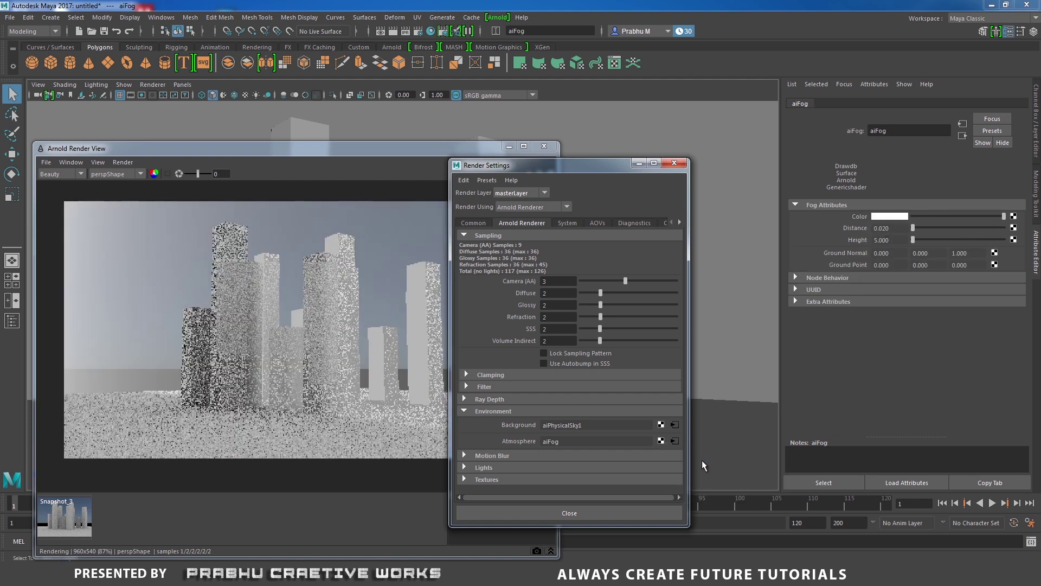
click(674, 162)
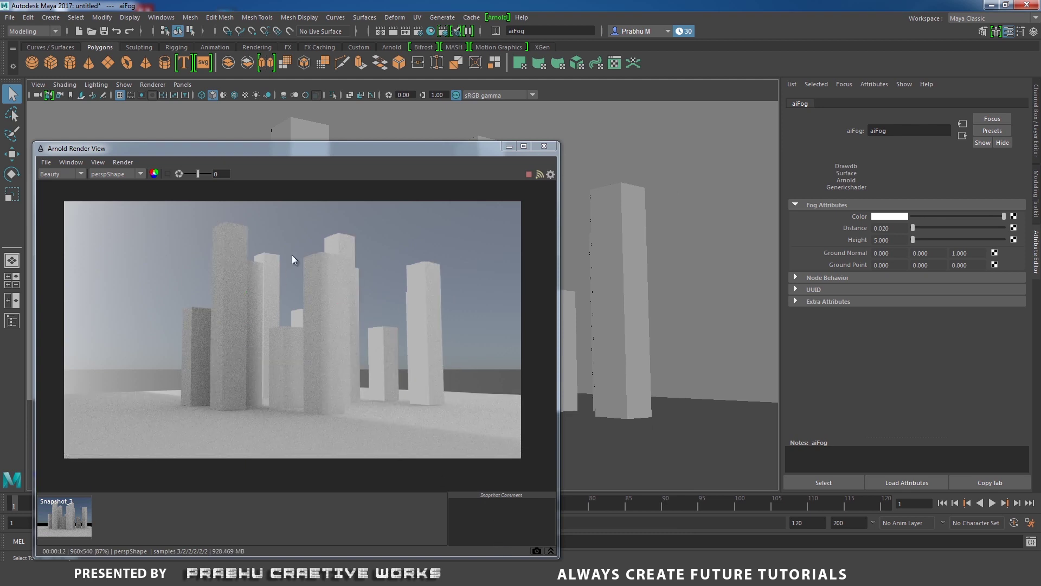
Step: Store a snapshot of the fog render and compare it with the snapshot taken without fog
click(537, 551)
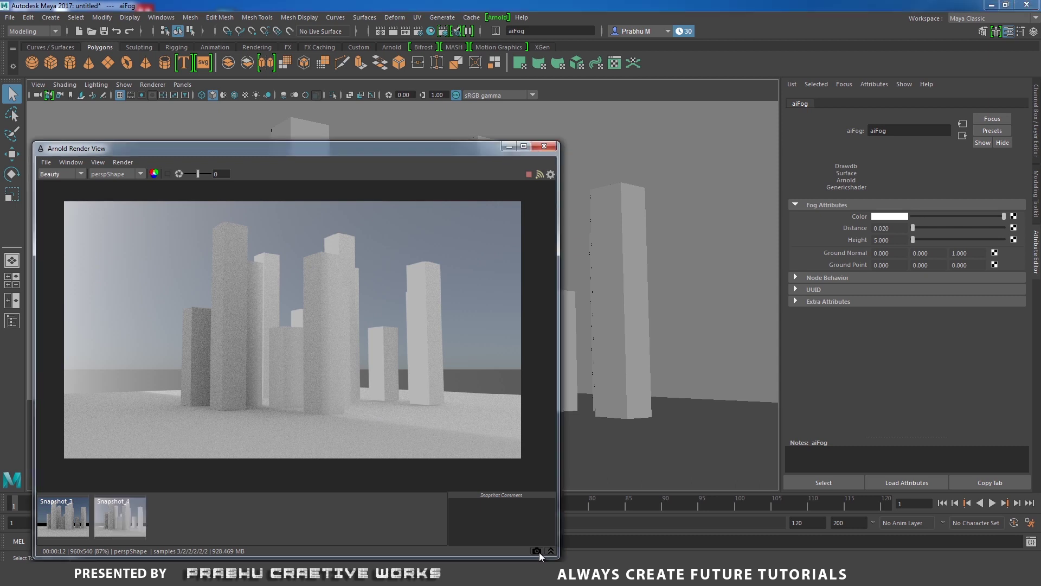
click(60, 506)
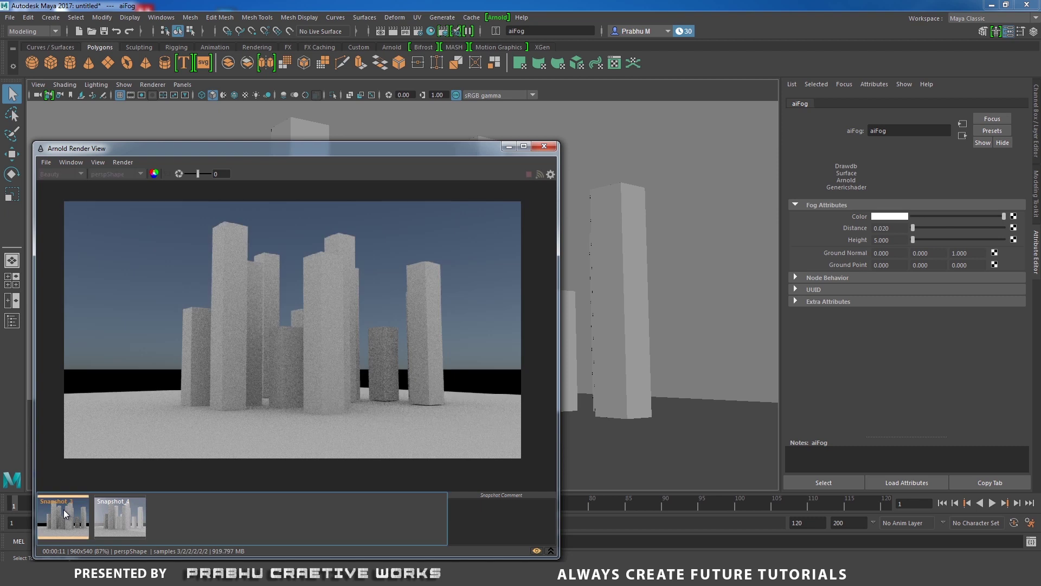
click(119, 520)
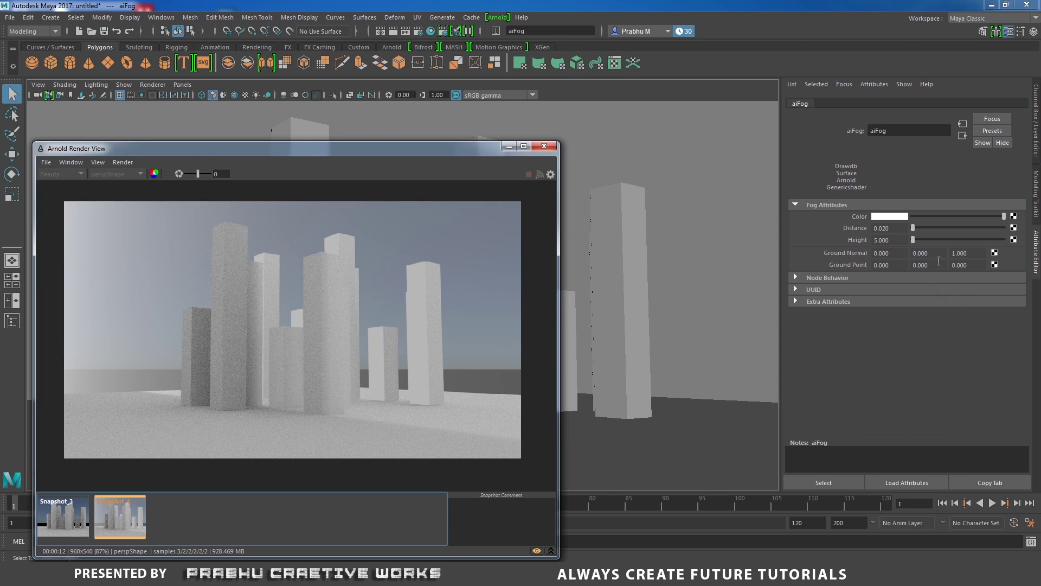
Step: Set the fog's Ground Normal to 0, 1, 0, return to the live render and store a snapshot of it
click(967, 255)
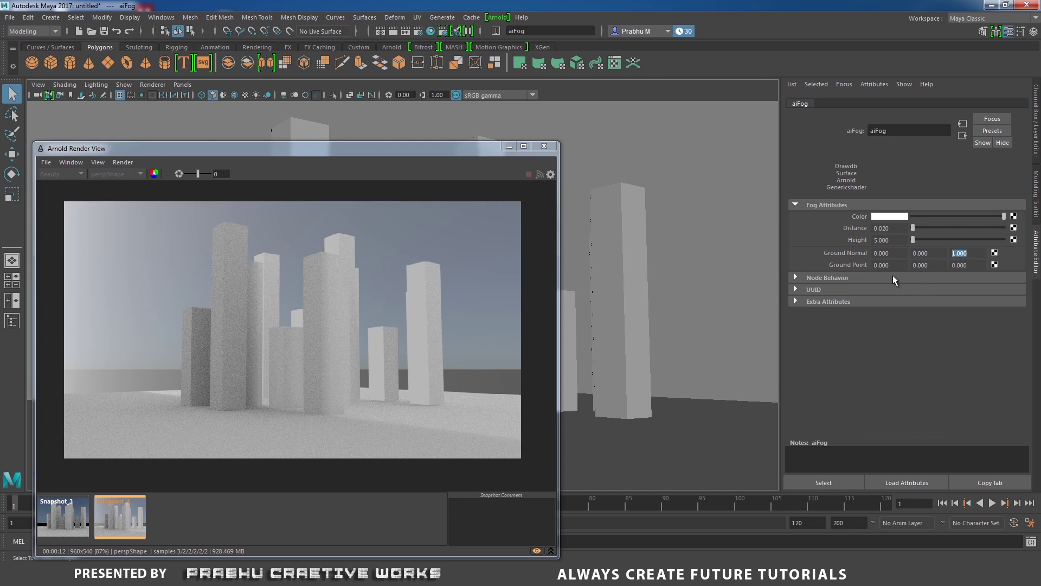
text(0)
key(Return)
key(shift+Tab)
text(1)
key(Return)
key(Tab)
key(shift+Tab)
click(536, 551)
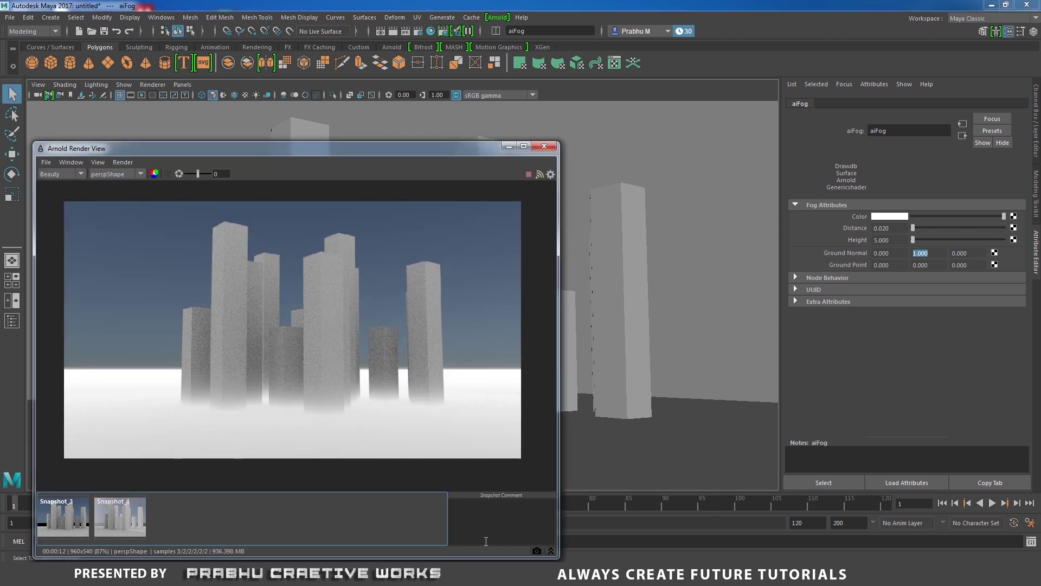
click(536, 551)
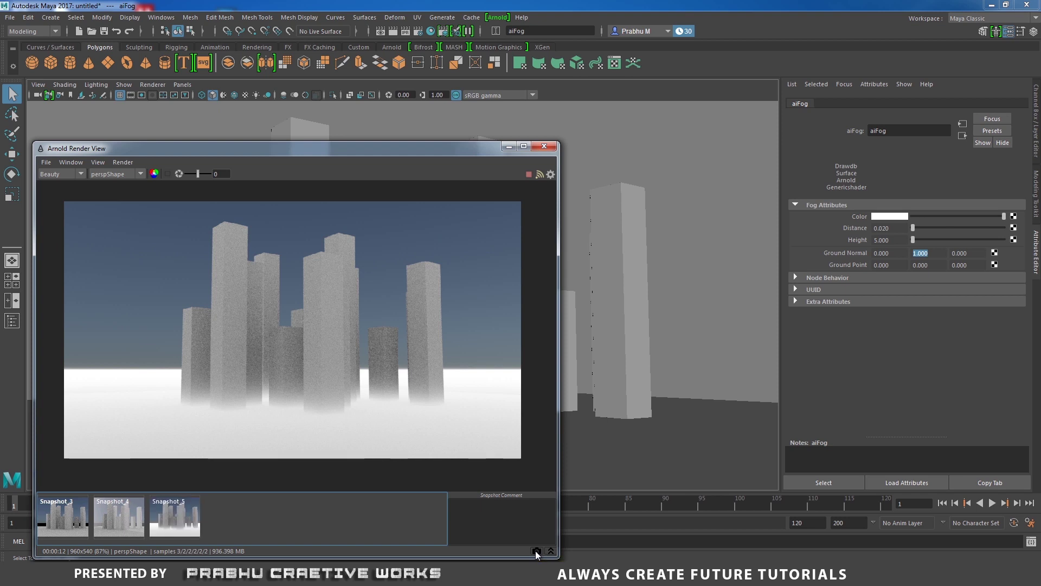
Step: Compare the two fog snapshots taken before and after the Ground Normal change, and set the fog color back to white
click(113, 510)
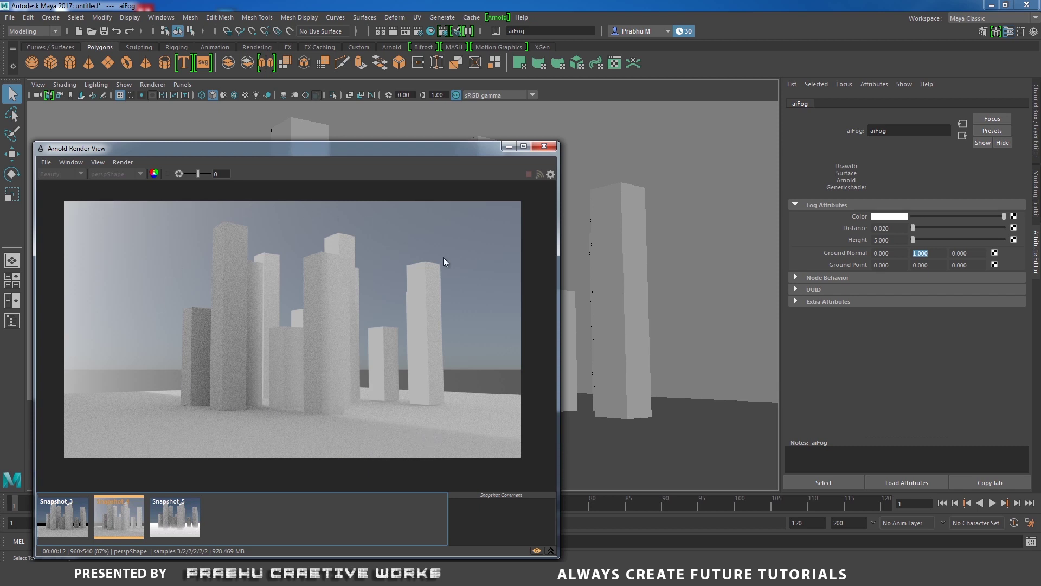
click(182, 508)
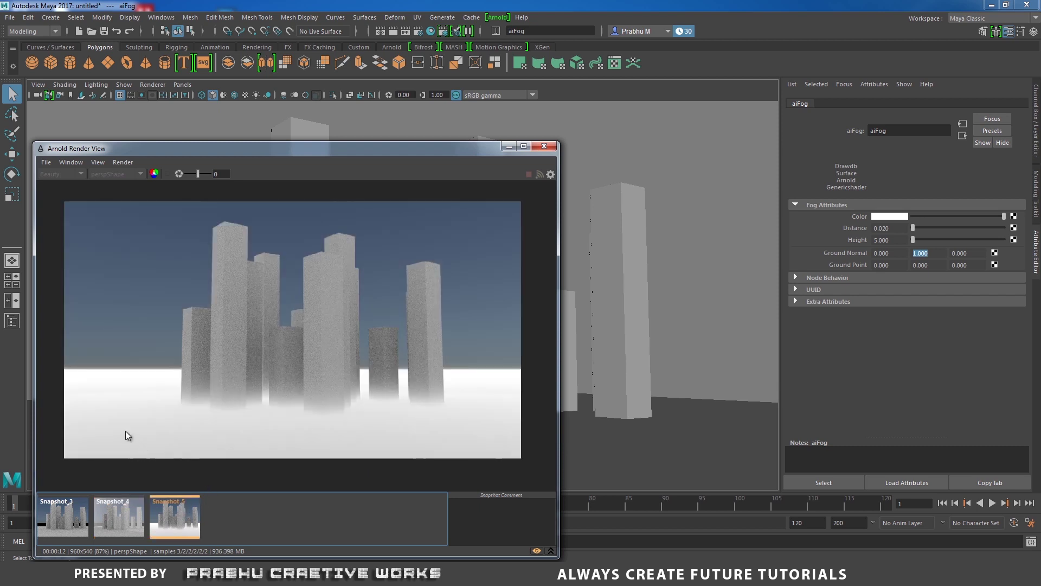
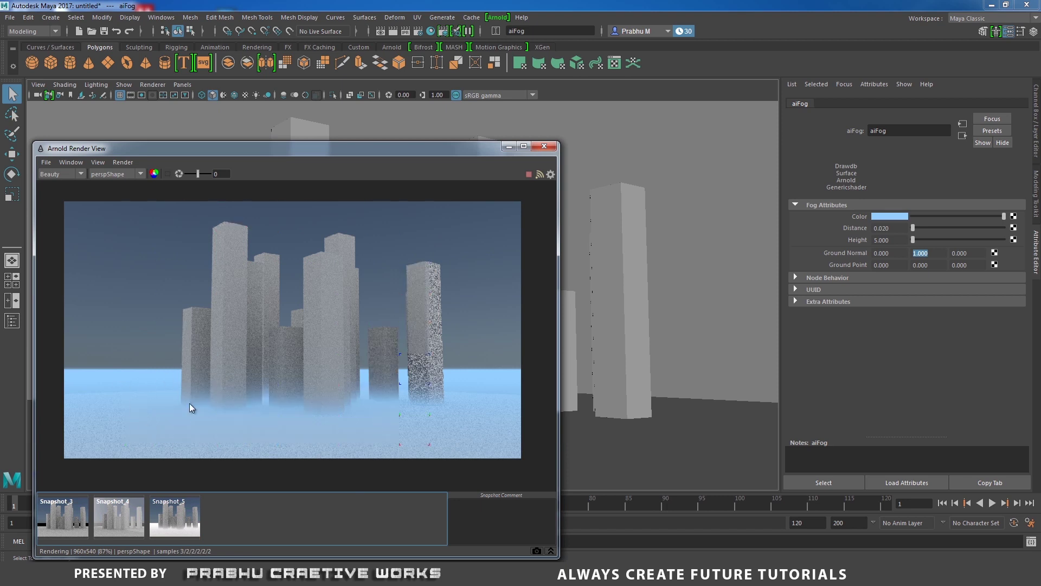
click(899, 217)
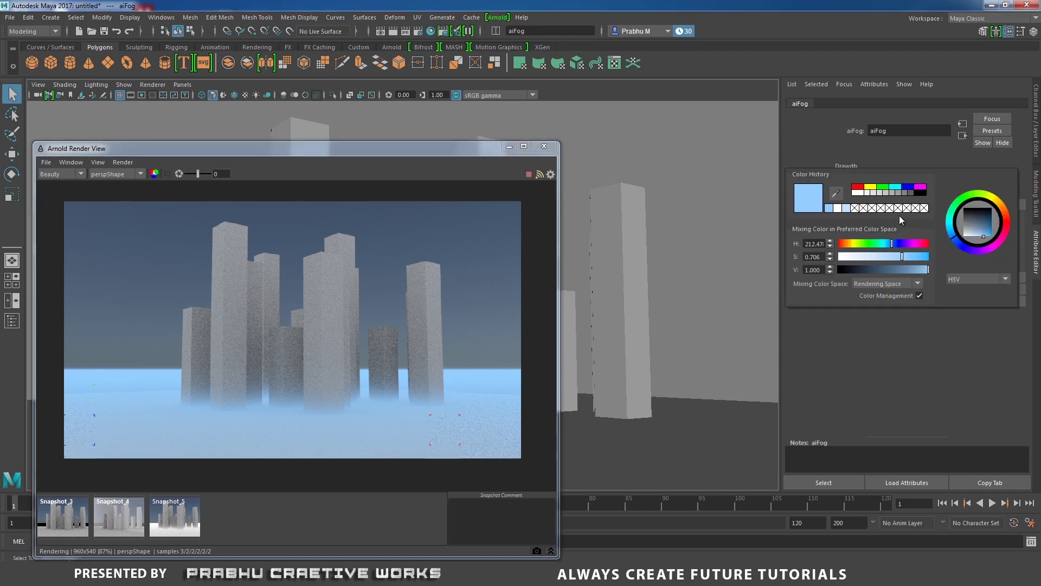
click(839, 210)
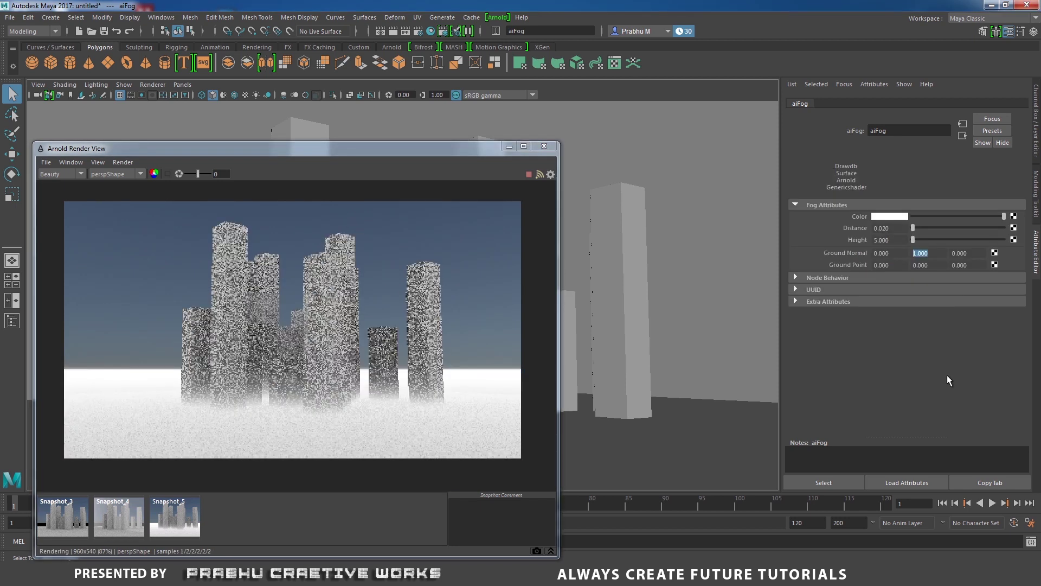
Step: Try fog Distance values of 1, 5 and 10 in the live render
click(883, 228)
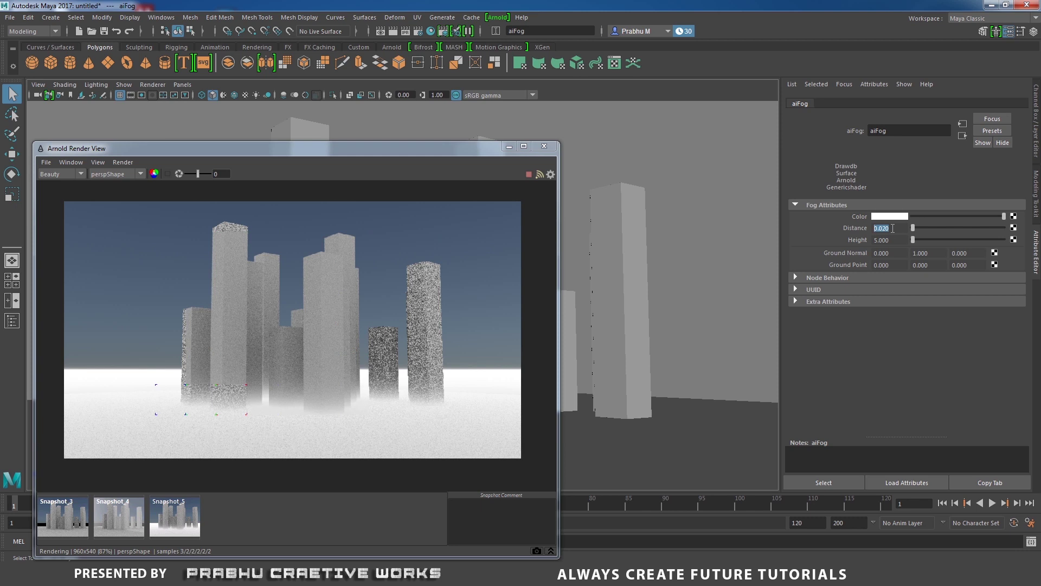
text(1)
key(Return)
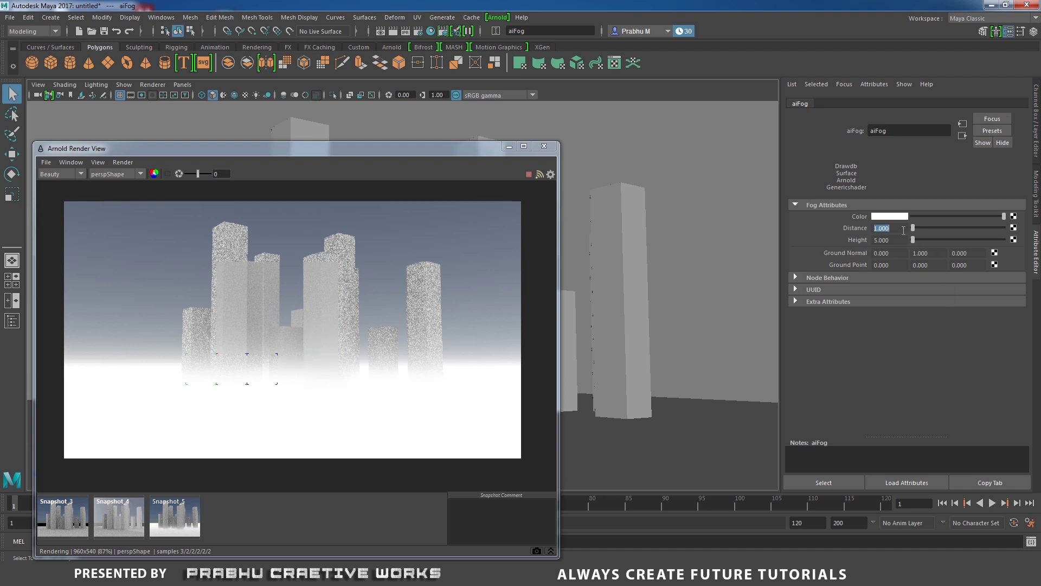
text(5)
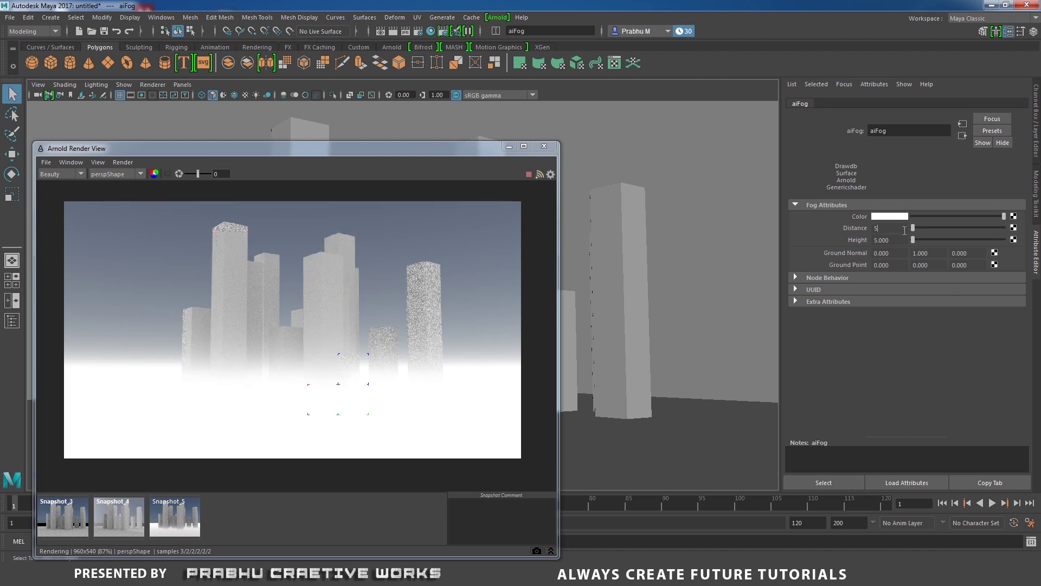
key(Return)
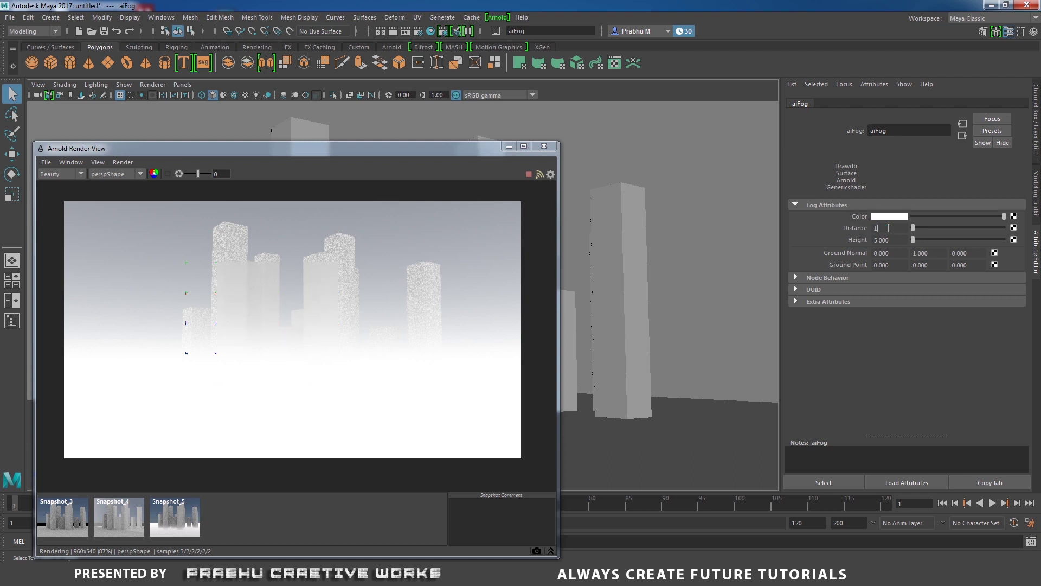
key(Return)
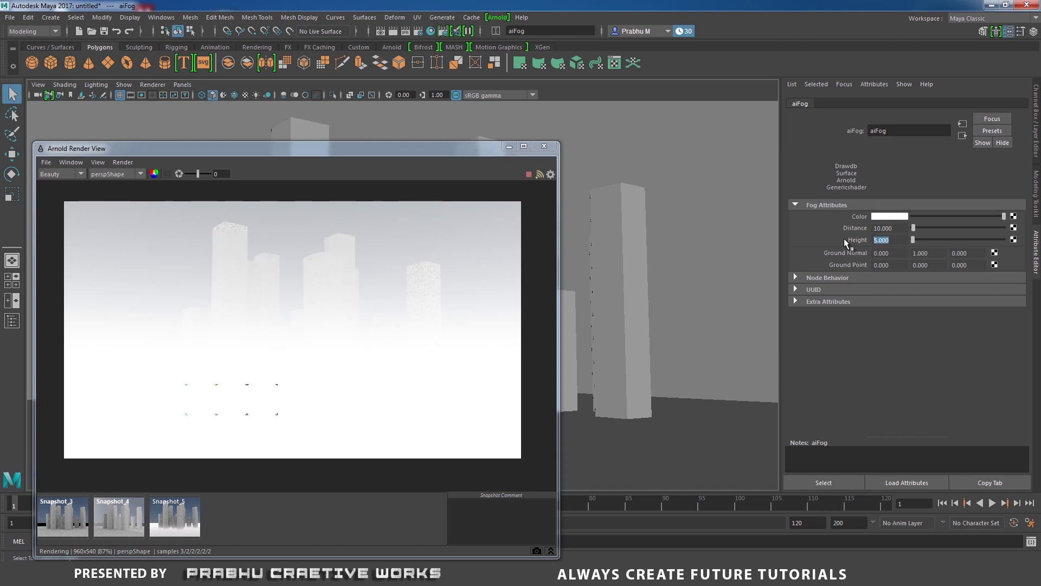
Step: Try a fog Height of 1 and return it to 5
text(1)
key(Return)
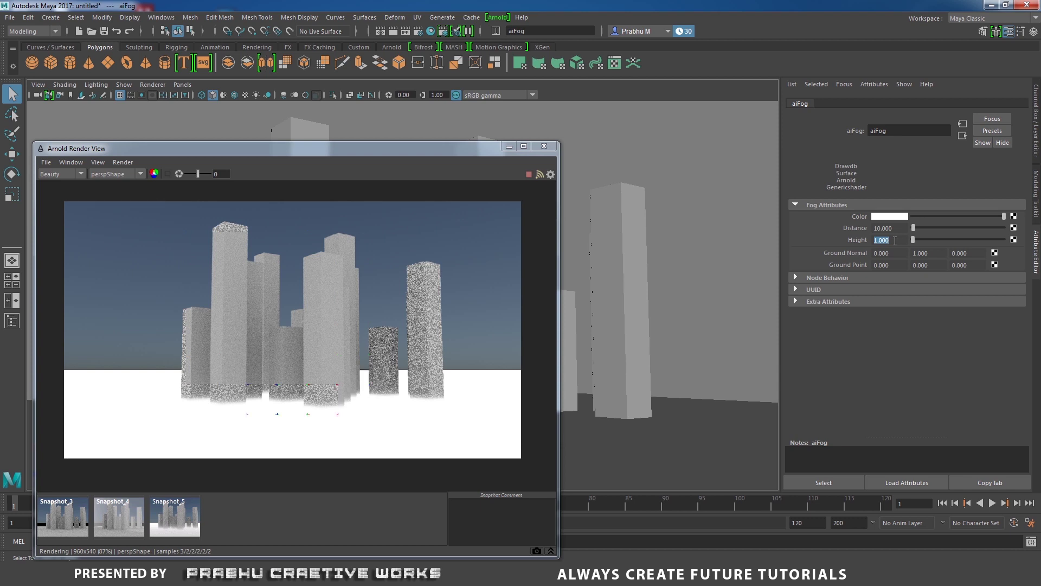
text(5)
key(Return)
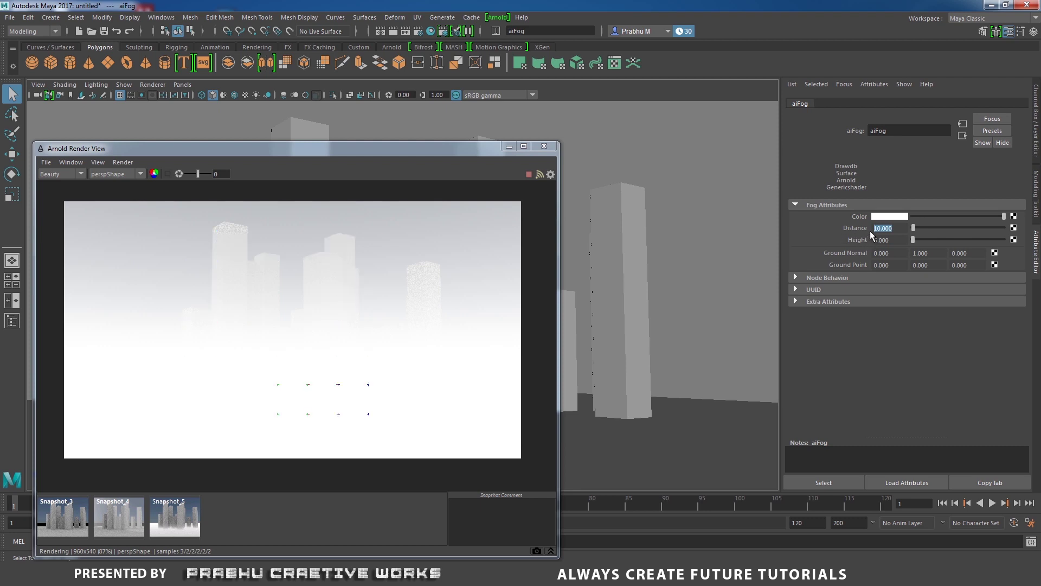
Step: Try lower fog Distance values of 1, 0.1 and 0.5
text(1)
key(Return)
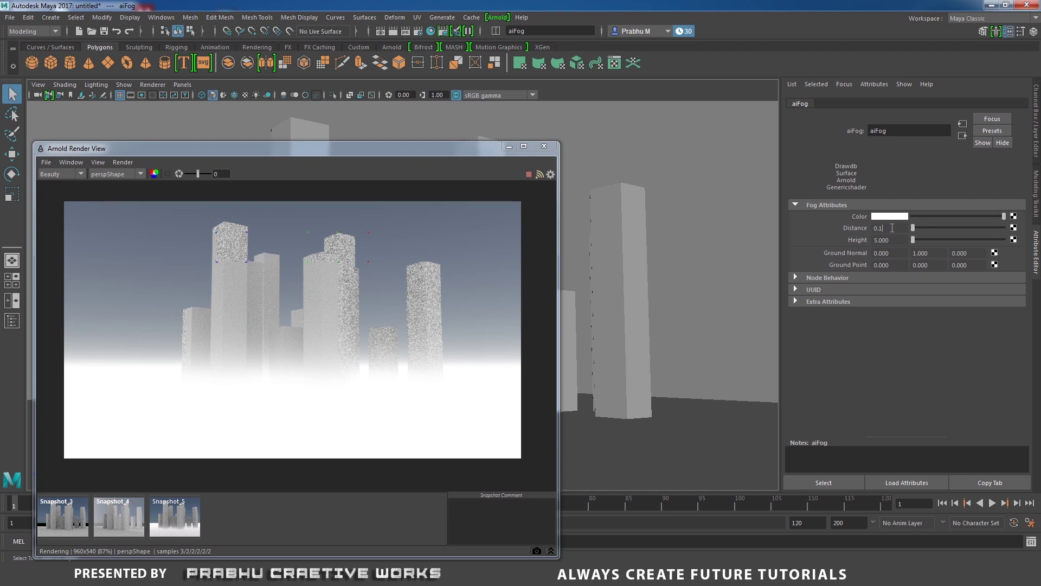
text(0.1)
key(Return)
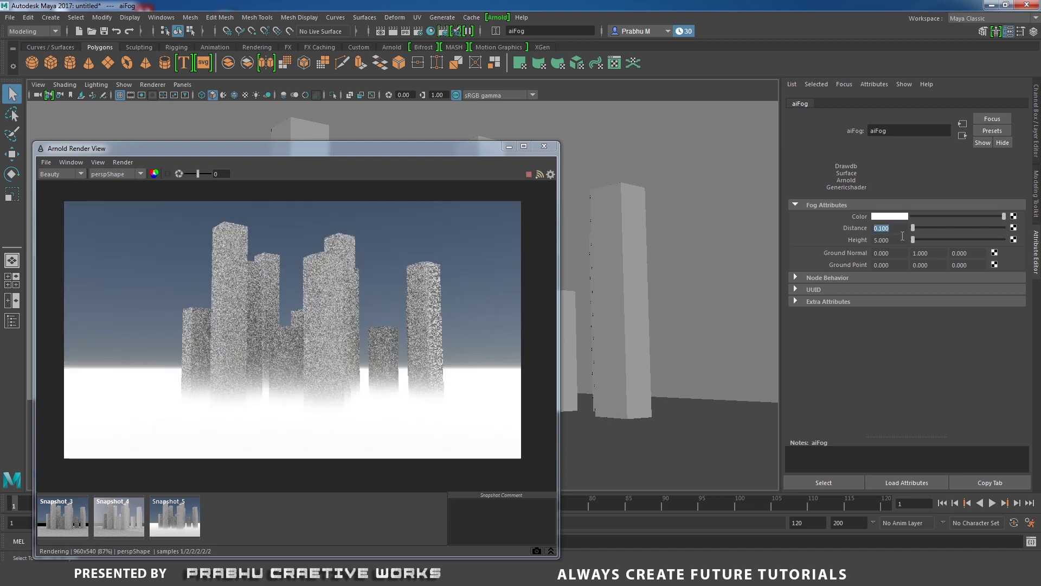
text(0.5)
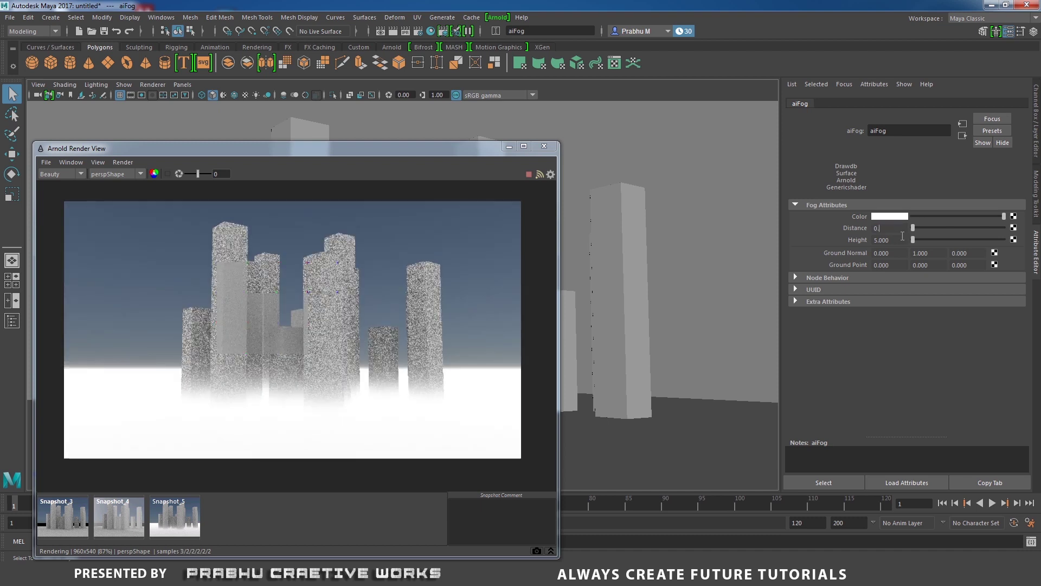
key(Return)
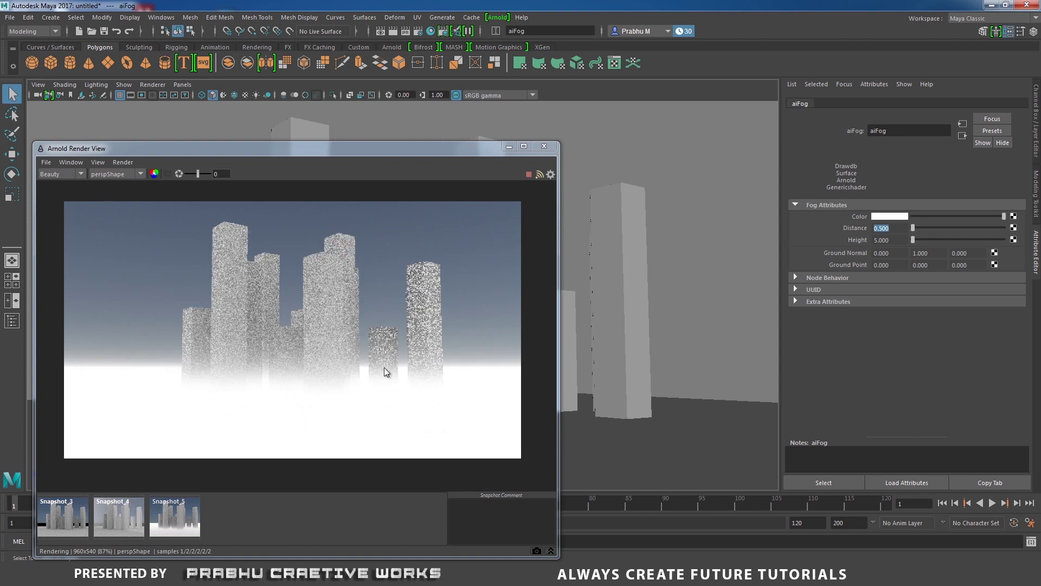
Step: Try a fog Height of 3 in the live render
key(Tab)
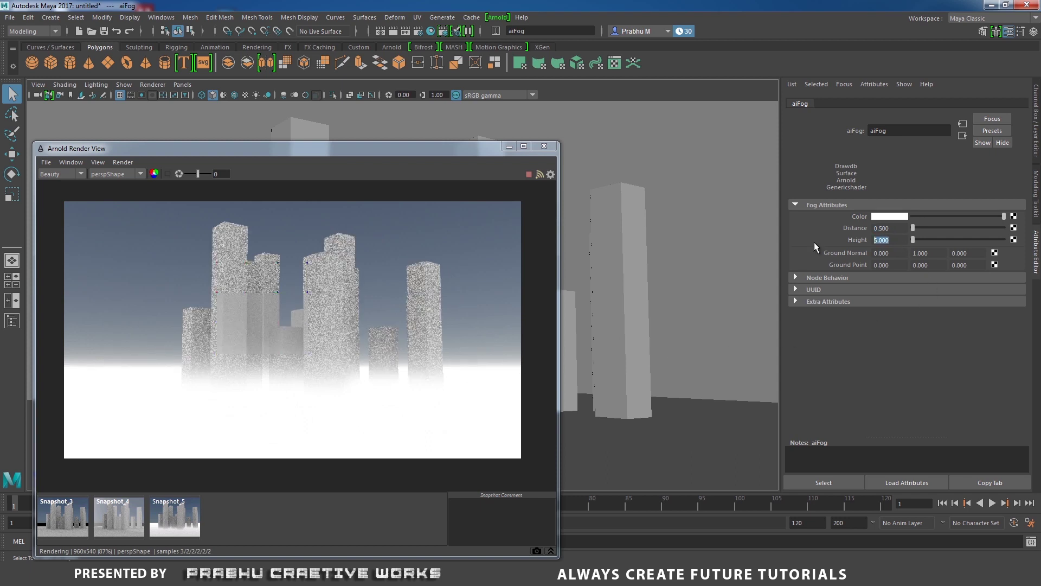
text(3)
key(Return)
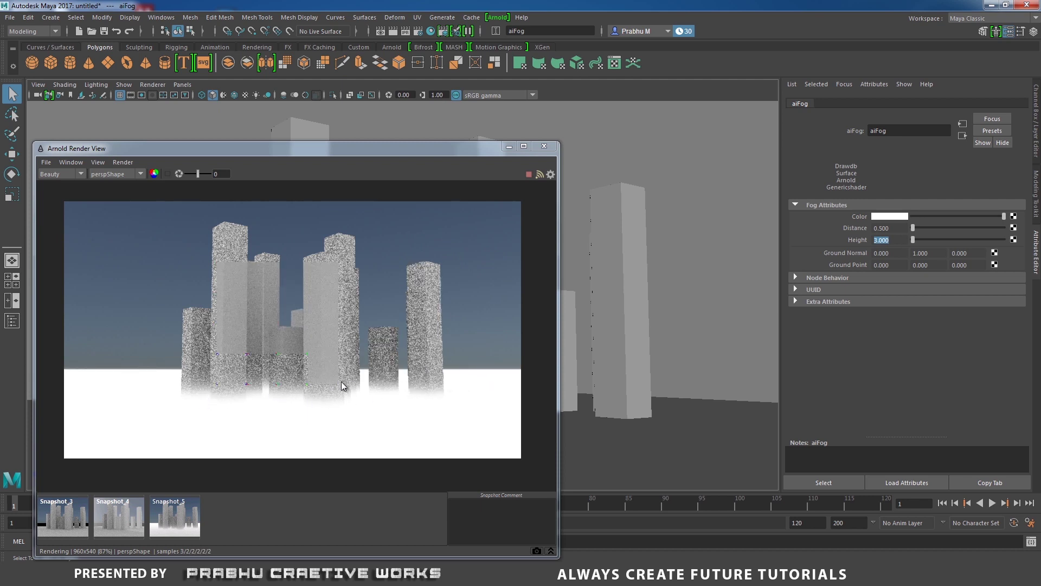
click(890, 228)
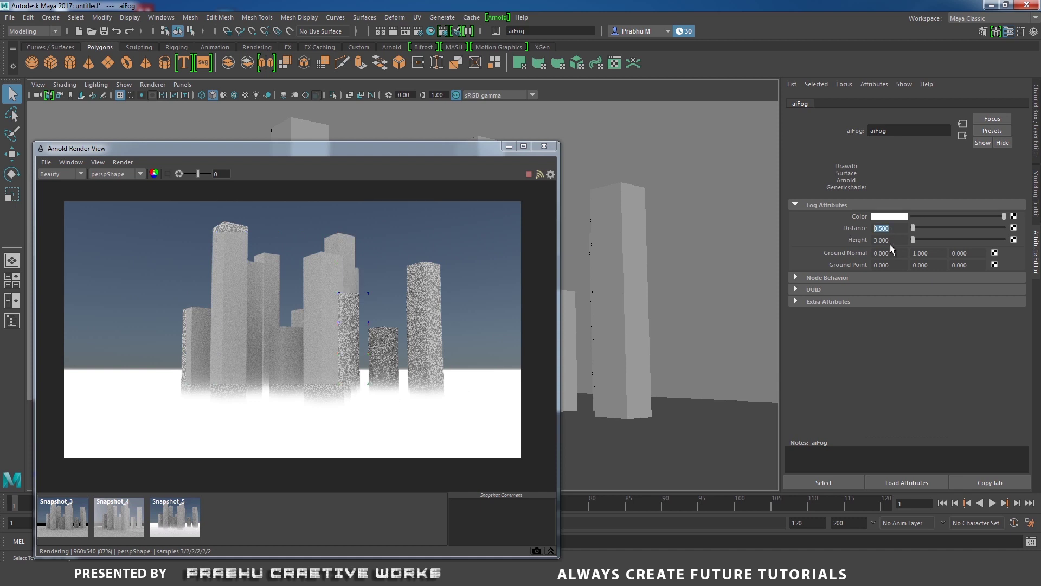
click(887, 240)
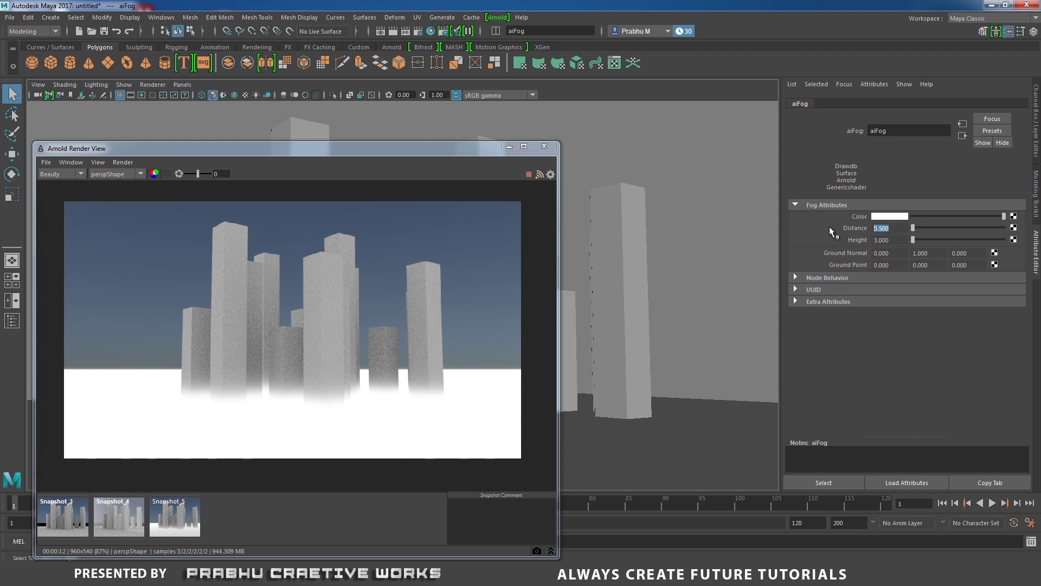
Step: Test the fog with Distance 1, set its Height to 5, and settle on a Distance of 0.5
text(1)
key(Return)
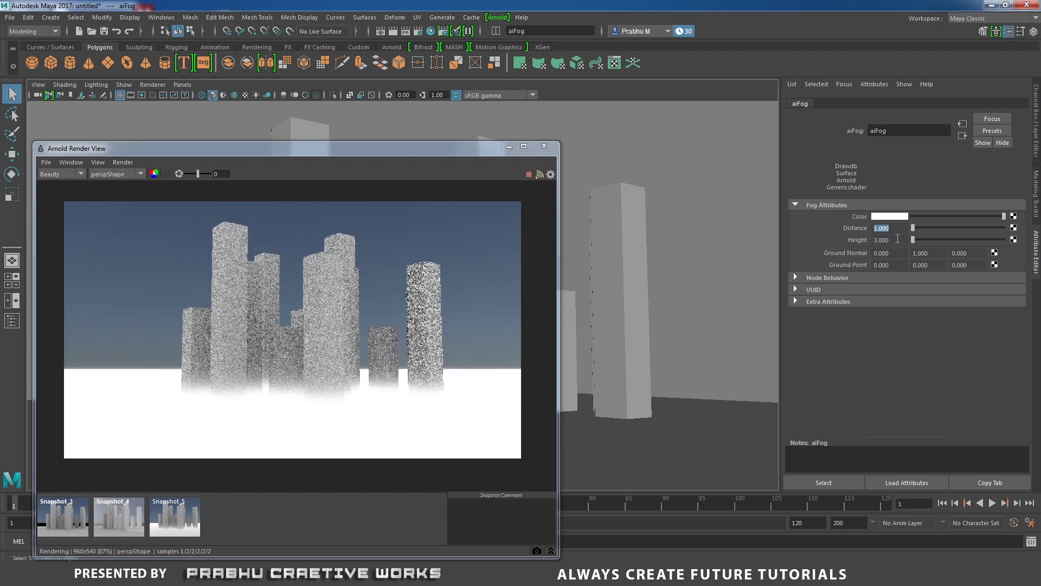
key(Tab)
text(5)
key(Return)
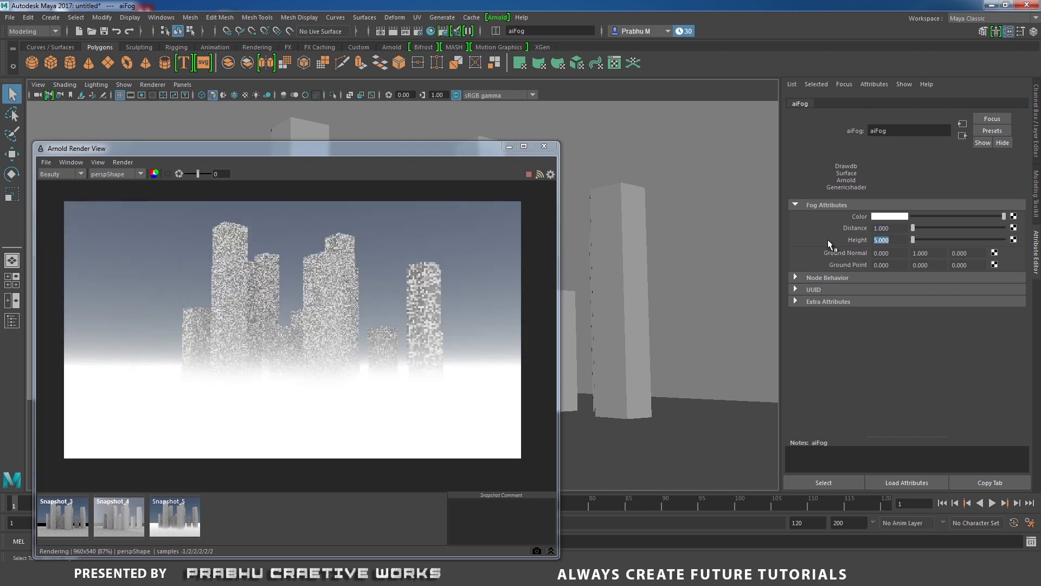
click(870, 228)
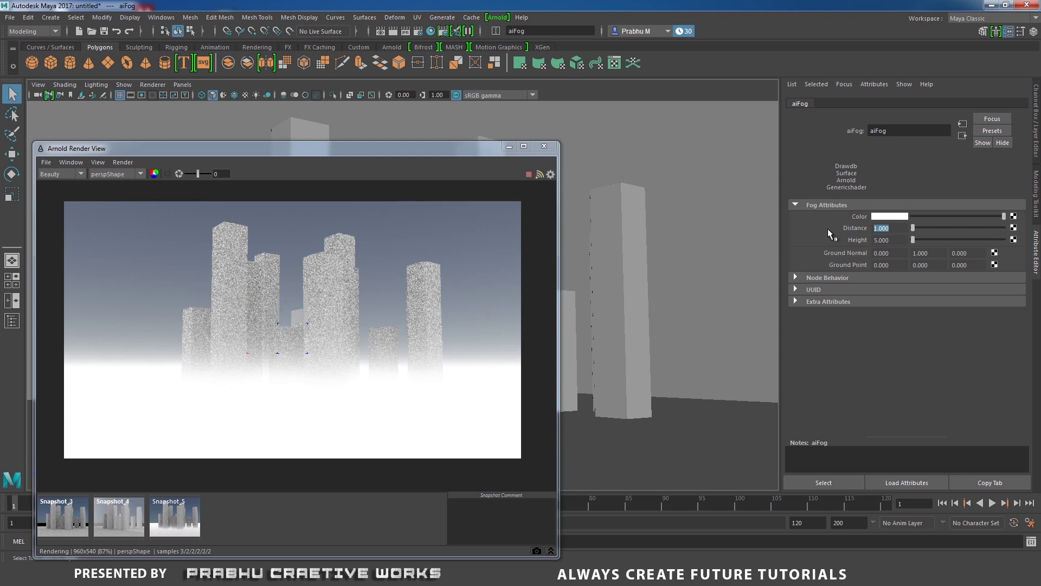
text(0.5)
key(Return)
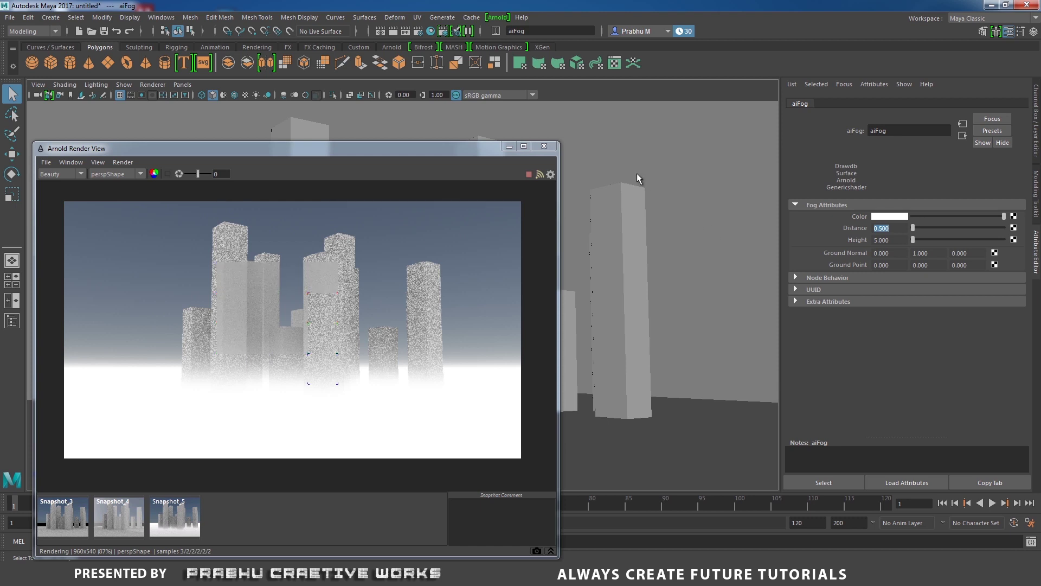
Step: Open the background physical sky from the render settings and set its Elevation to about 17.892 and Azimuth to about 223.373
click(420, 34)
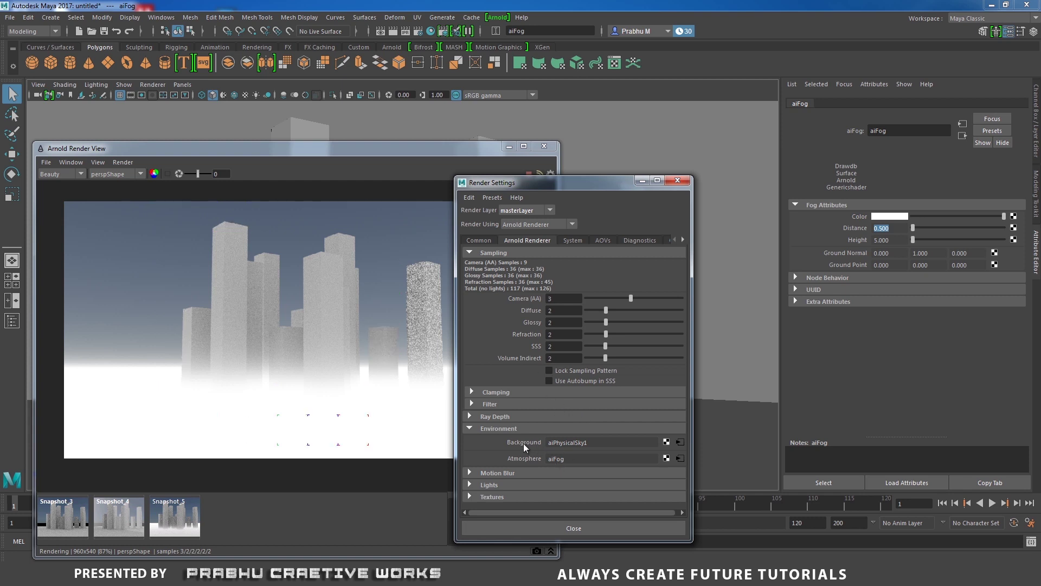
click(679, 441)
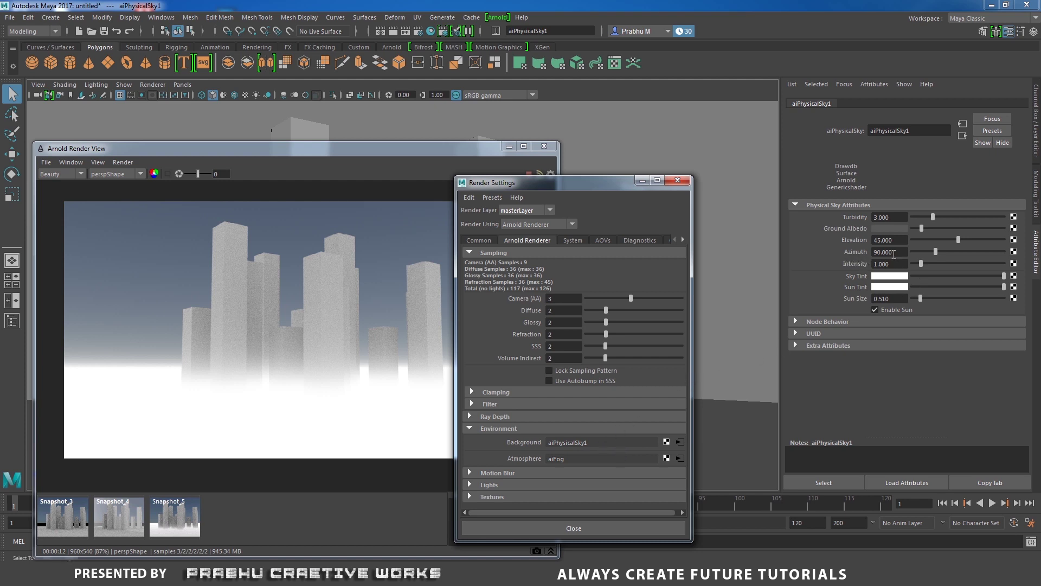
mouse_move(932, 250)
mouse_down()
mouse_move(971, 249)
mouse_move(917, 242)
mouse_move(931, 243)
mouse_up()
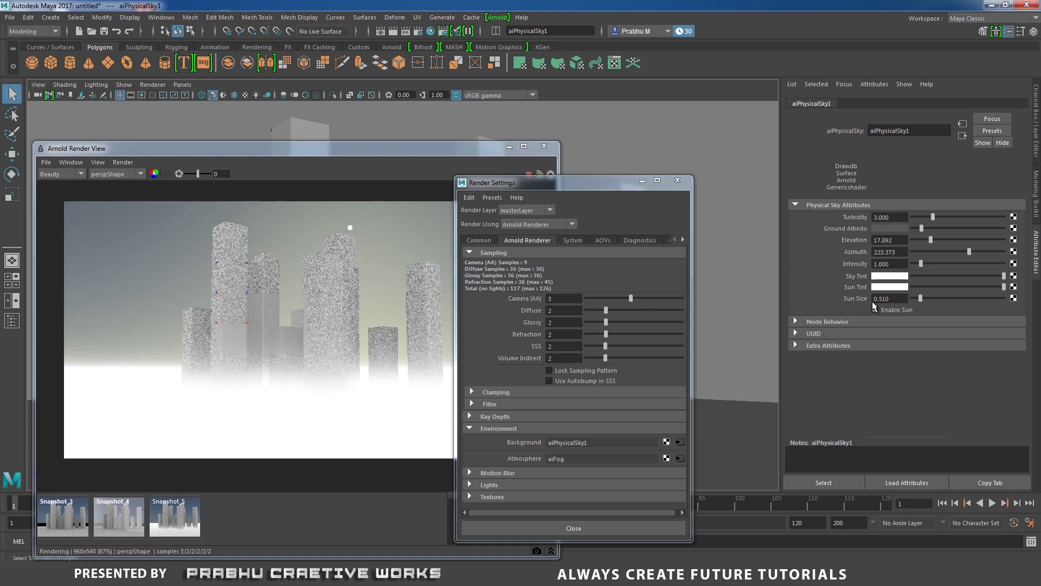
Step: Enlarge the physical sky's Sun Size to about 2.137, moving the Render Settings window clear of the render and the sky attributes
drag(569, 183, 688, 204)
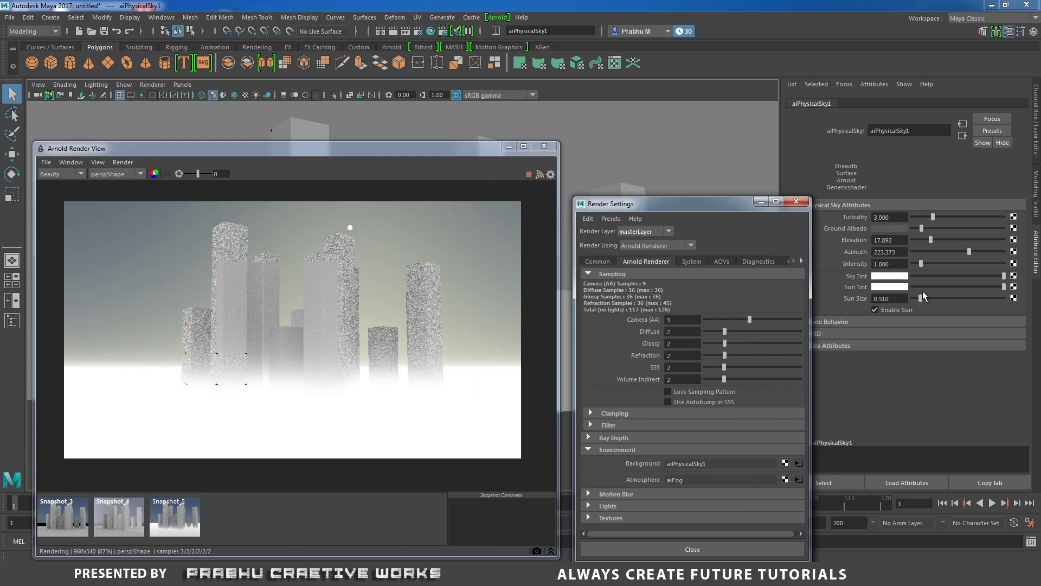
drag(920, 297, 951, 298)
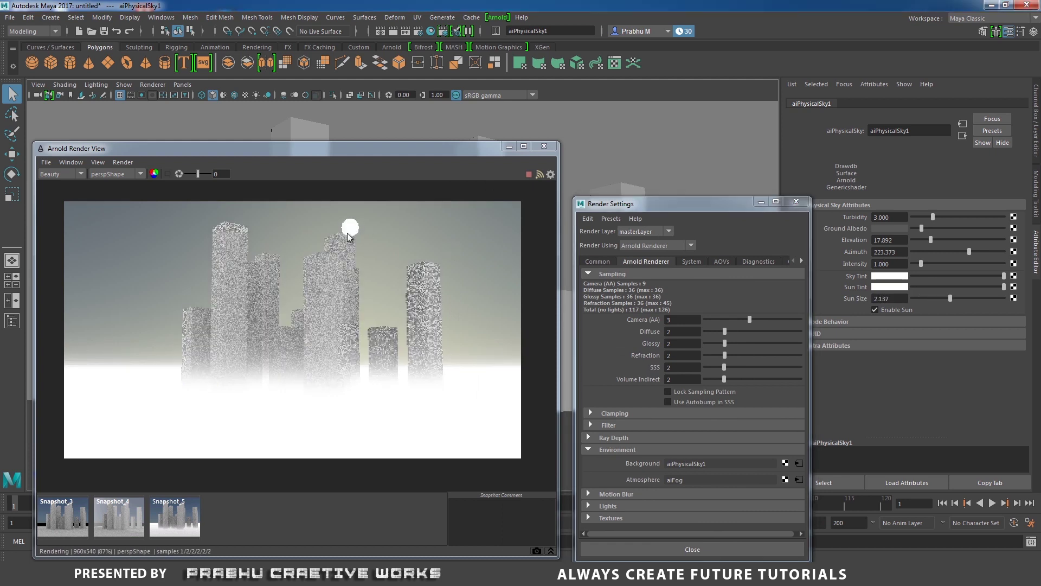
drag(656, 206, 572, 210)
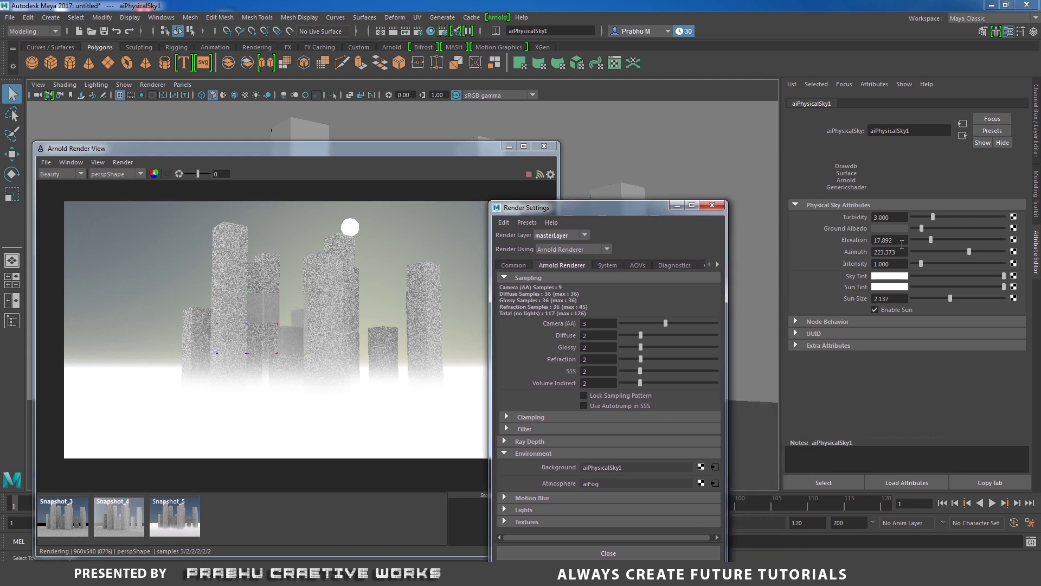
Step: Try a physical sky Elevation of about 9.217, and settle on about 18.976 to place the sun above the towers
drag(933, 239, 932, 244)
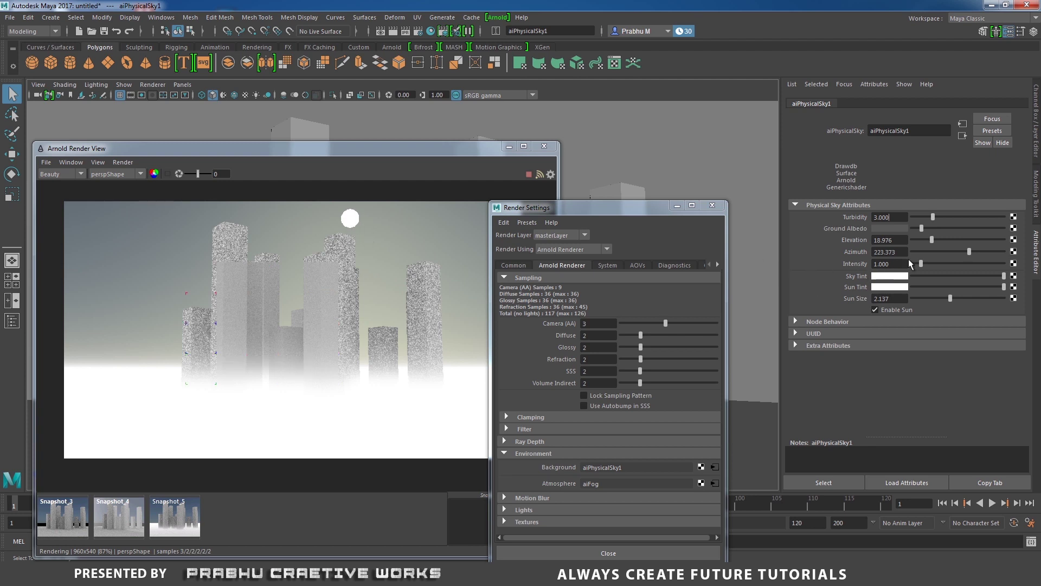
drag(932, 240, 922, 247)
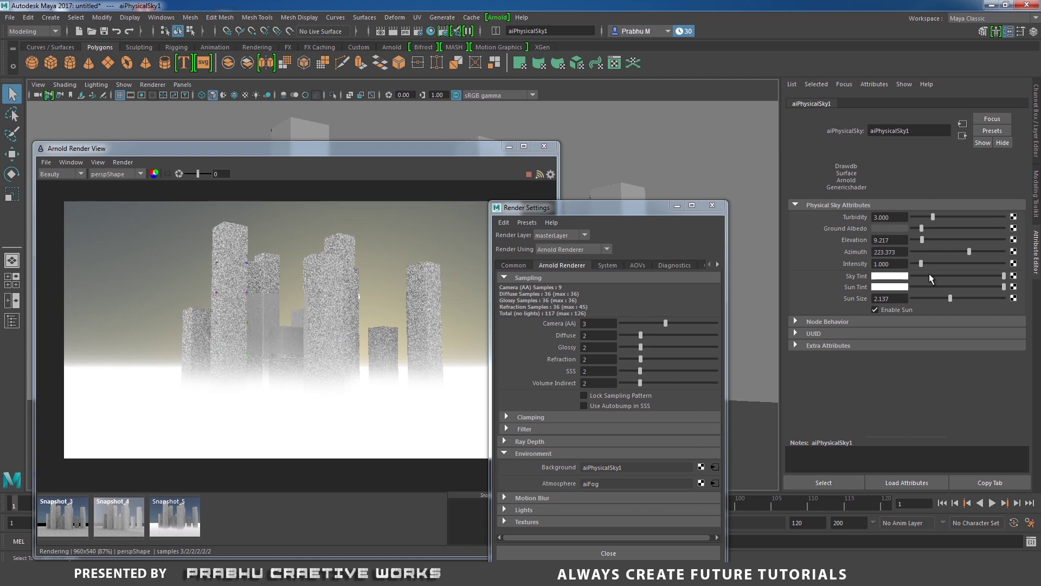
drag(922, 239, 932, 243)
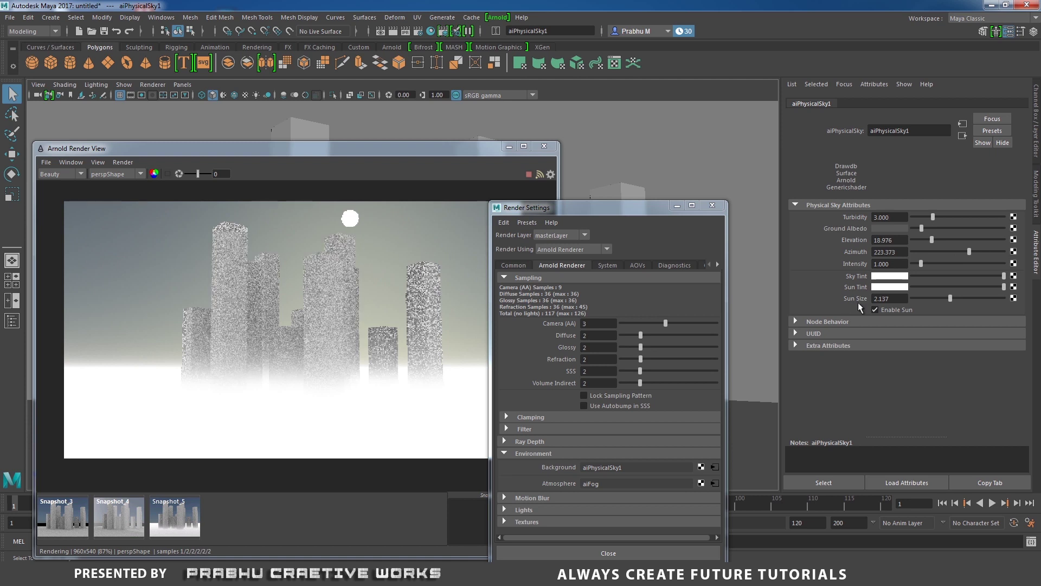
Step: Give the physical sky a very pale blue Sky Tint, set its Sun Size to about 2.166, and reposition the Render Settings window
click(898, 280)
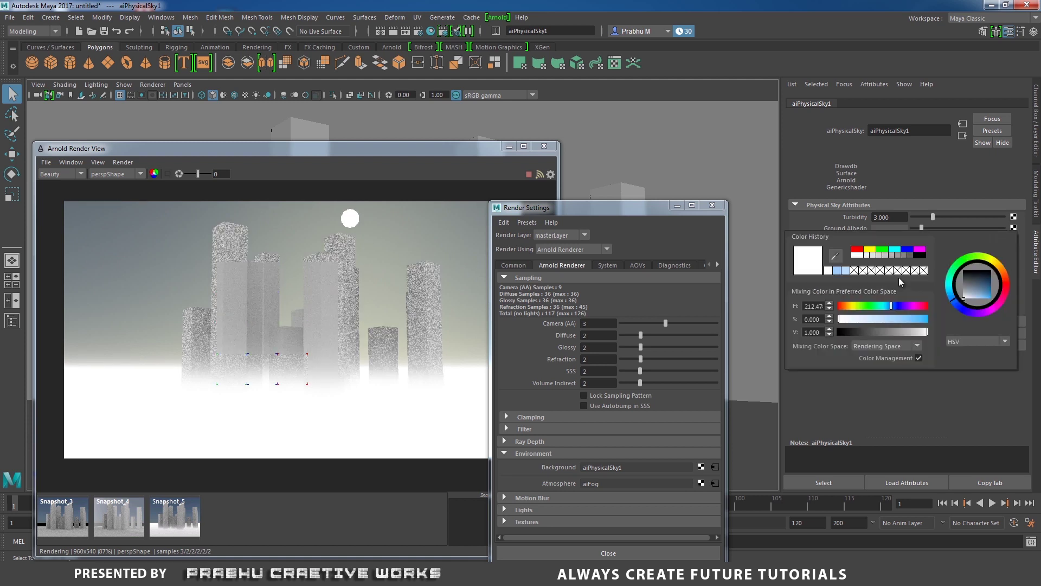
click(975, 296)
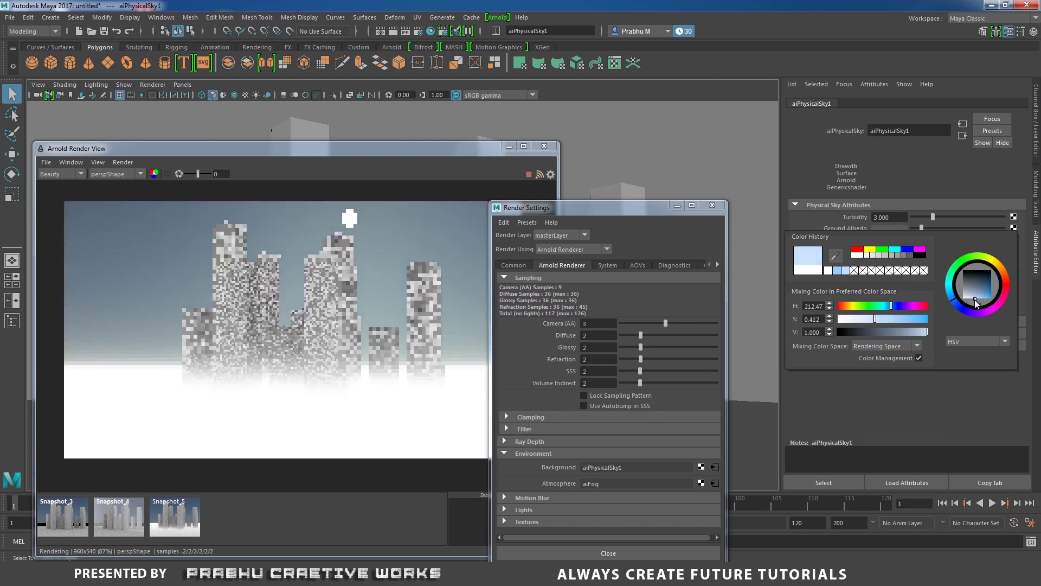
click(970, 299)
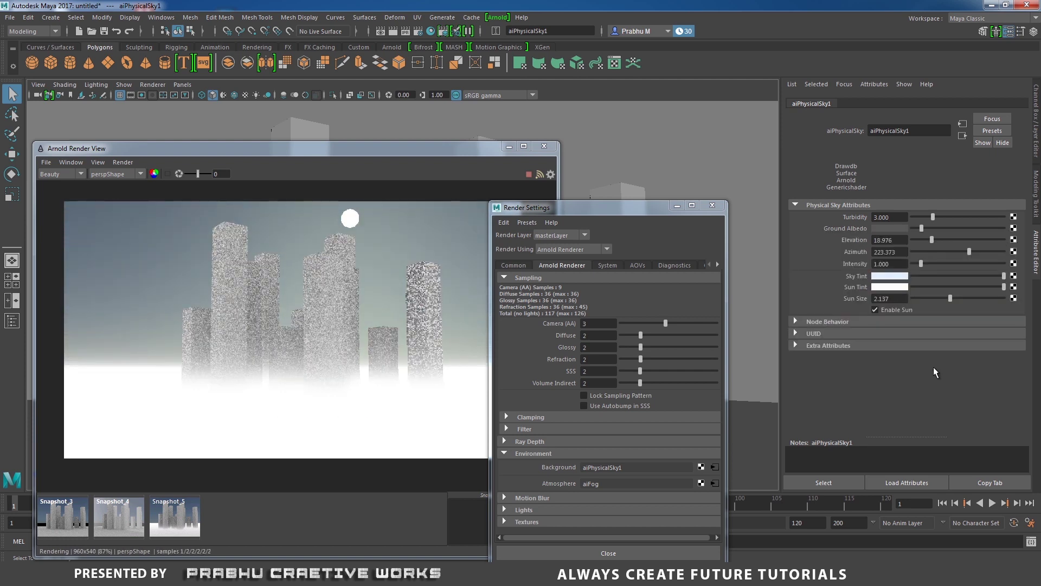
drag(950, 298, 950, 301)
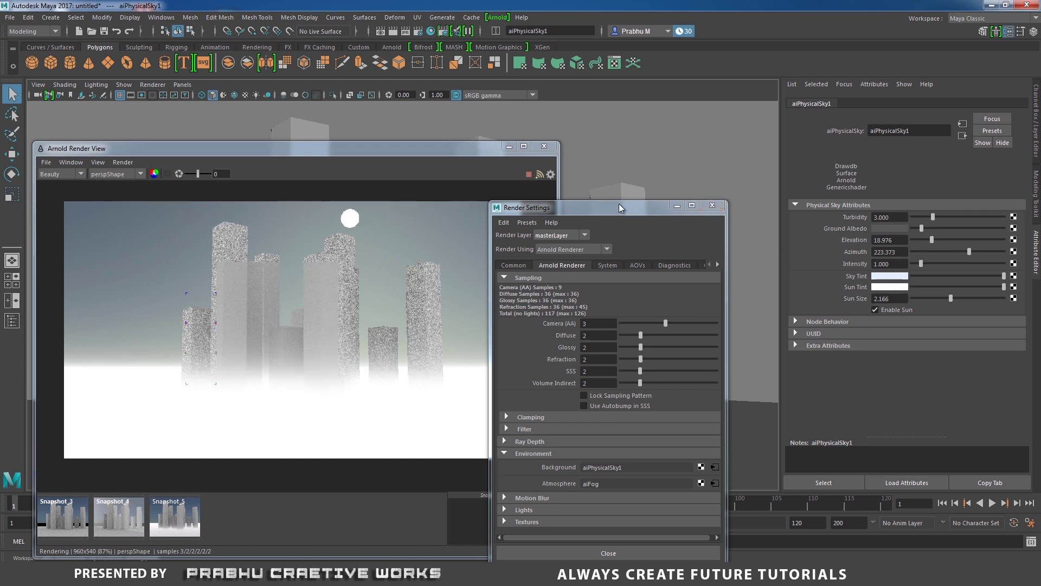
drag(715, 211, 696, 162)
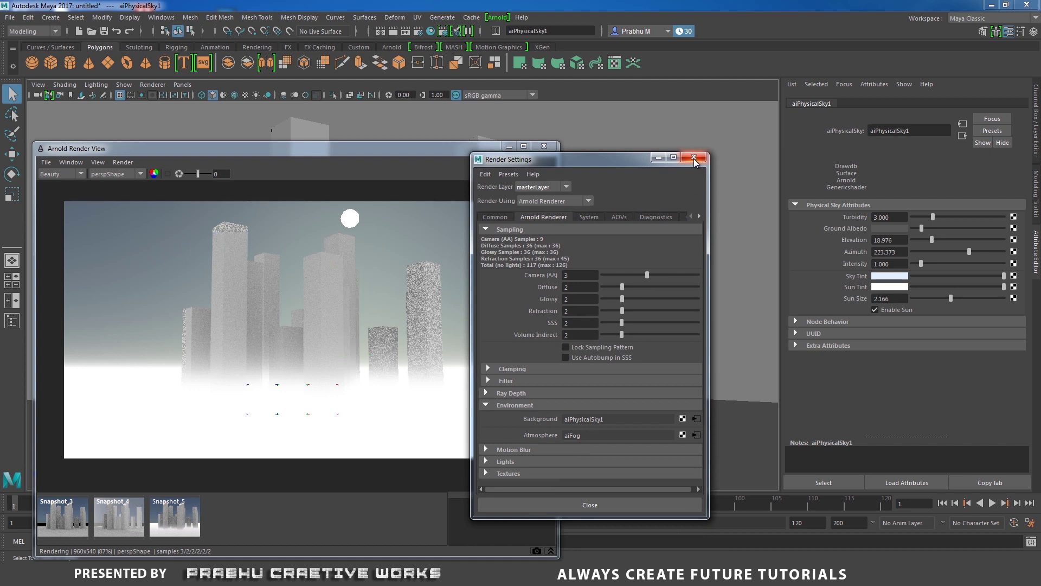